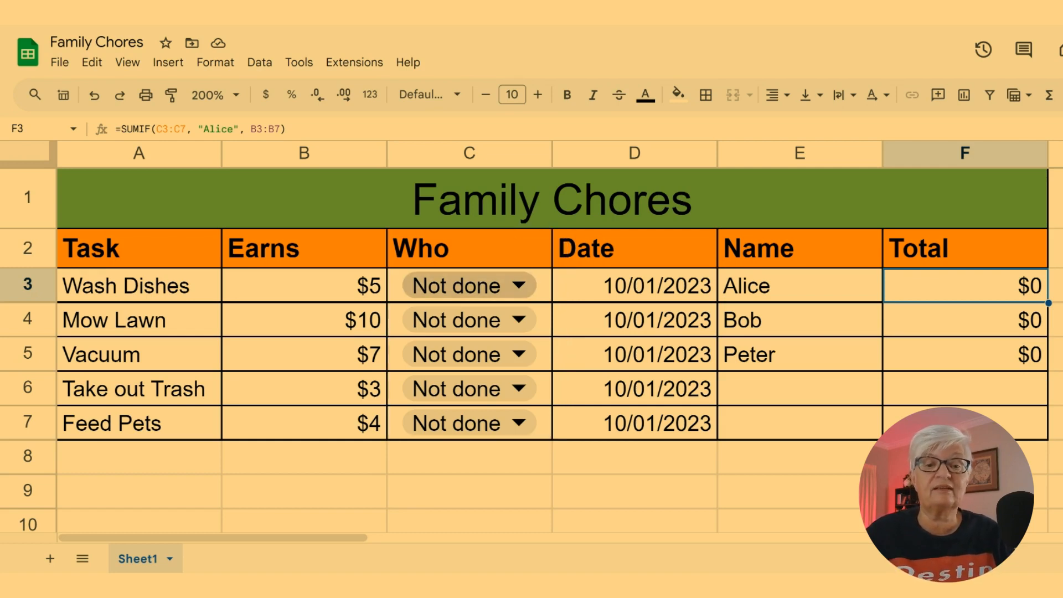
# - Assign the Wash Dishes and Take out Trash chores to the family member named in E3
pyautogui.click(490, 294)
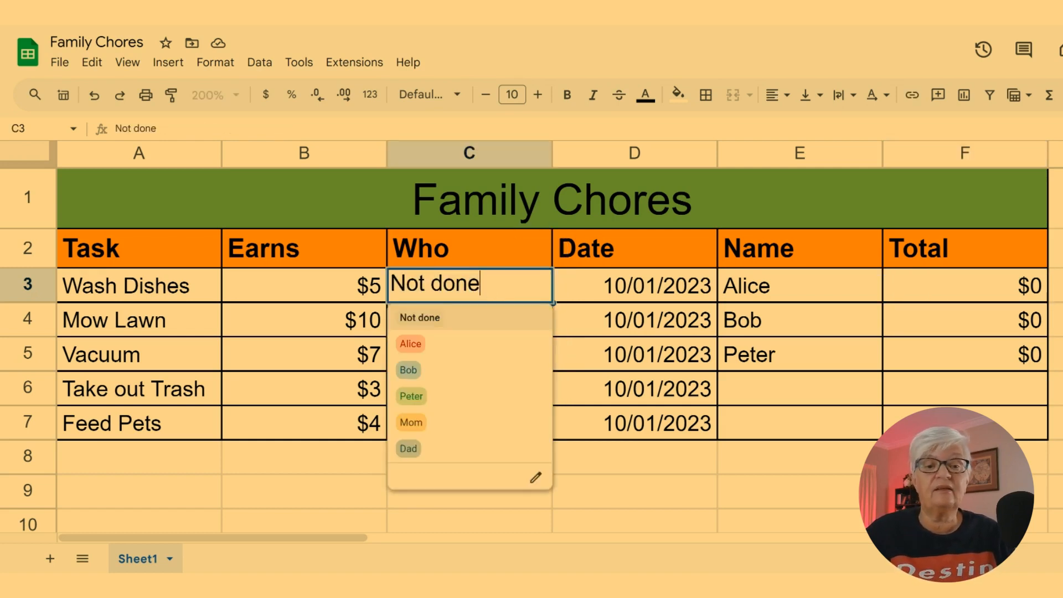
pyautogui.click(410, 344)
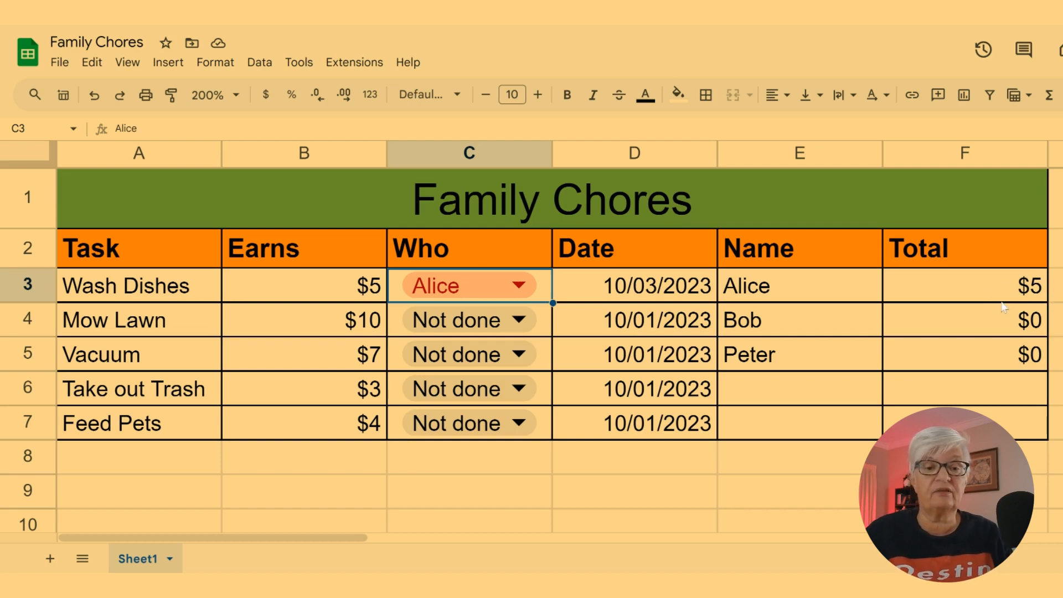
pyautogui.click(519, 398)
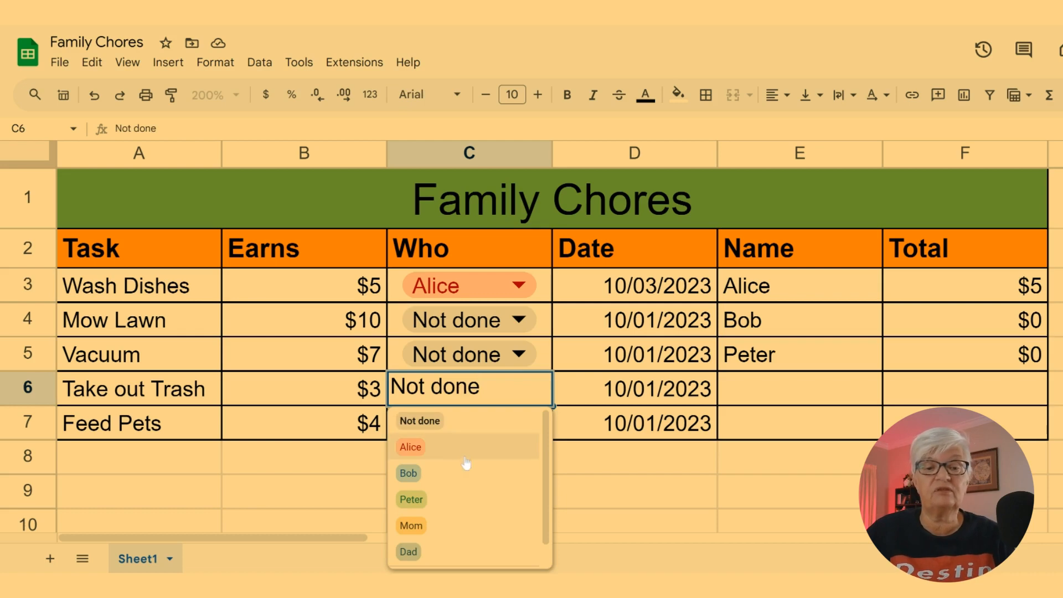
pyautogui.click(443, 447)
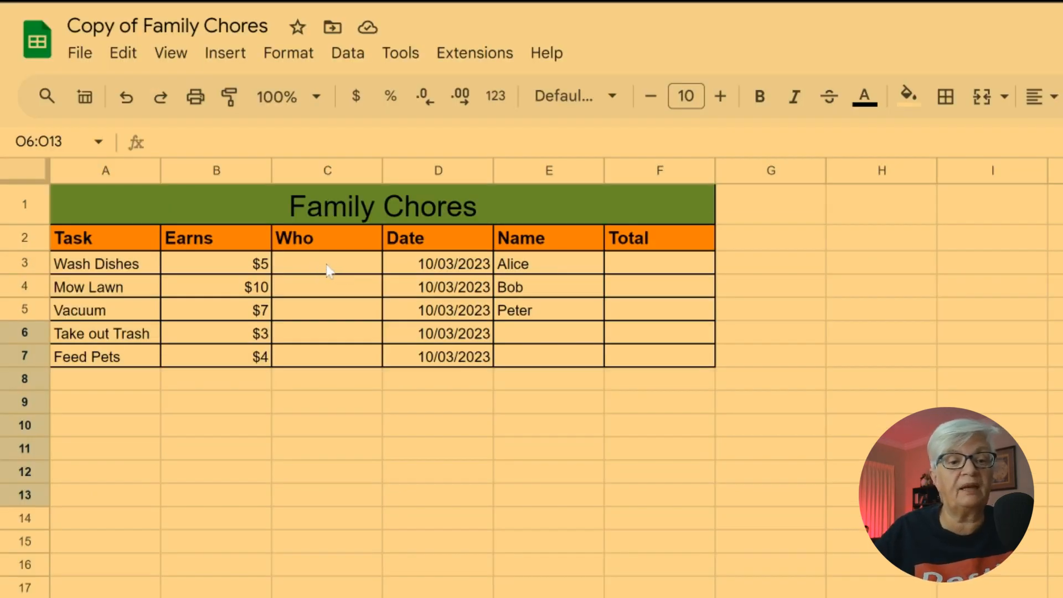
# - Add a new data validation rule for cell C3 in the Copy of Family Chores sheet
pyautogui.click(329, 271)
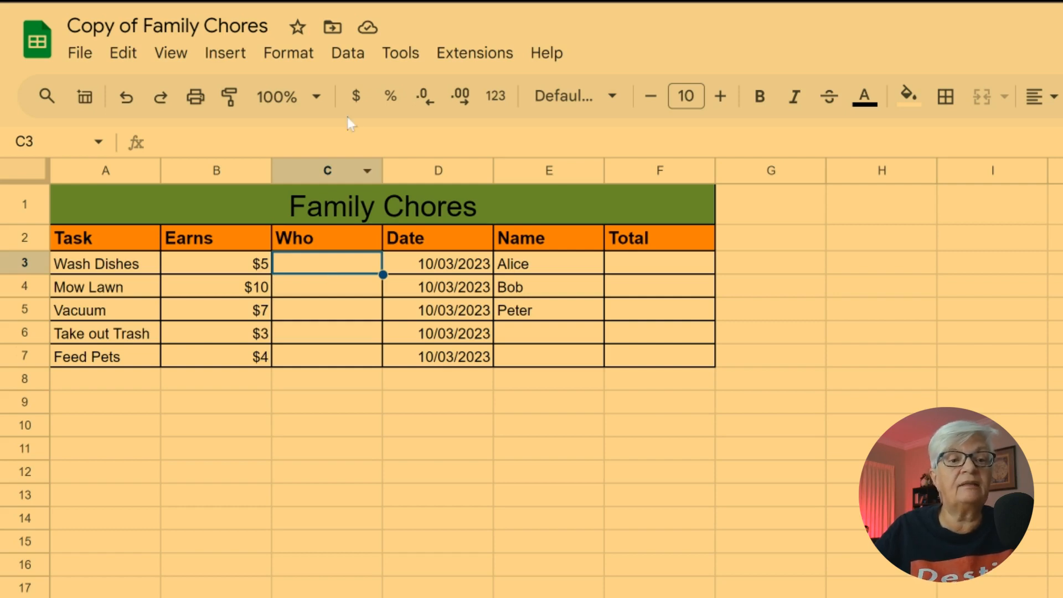
pyautogui.click(356, 58)
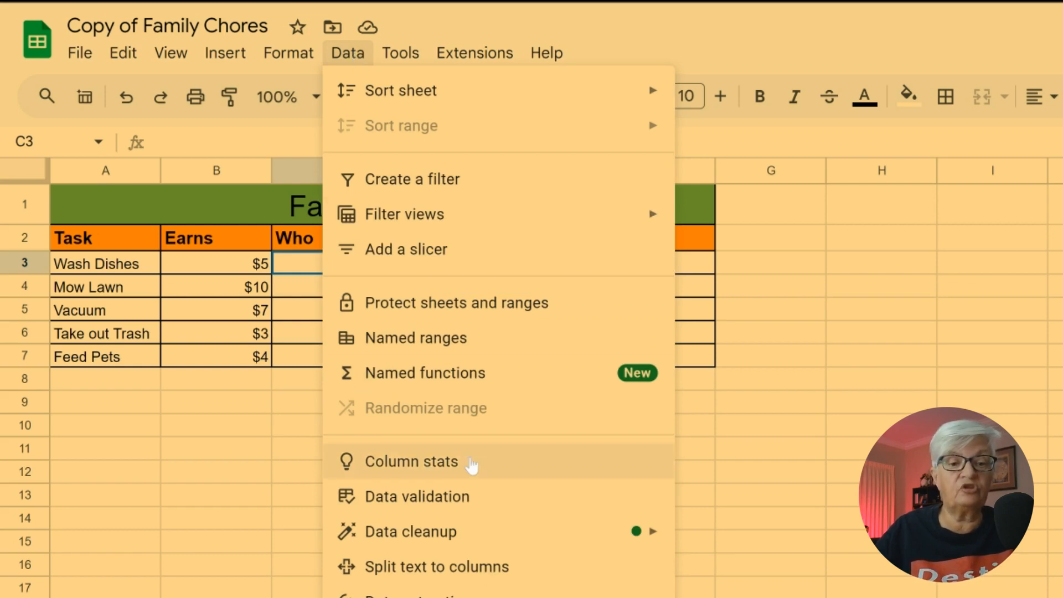
pyautogui.click(437, 497)
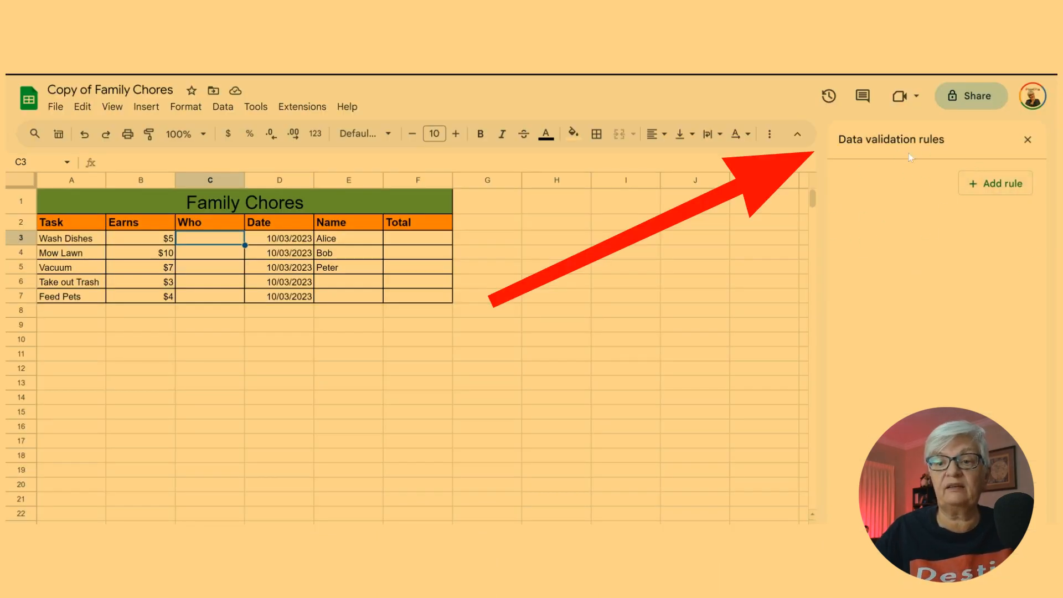
pyautogui.click(1002, 185)
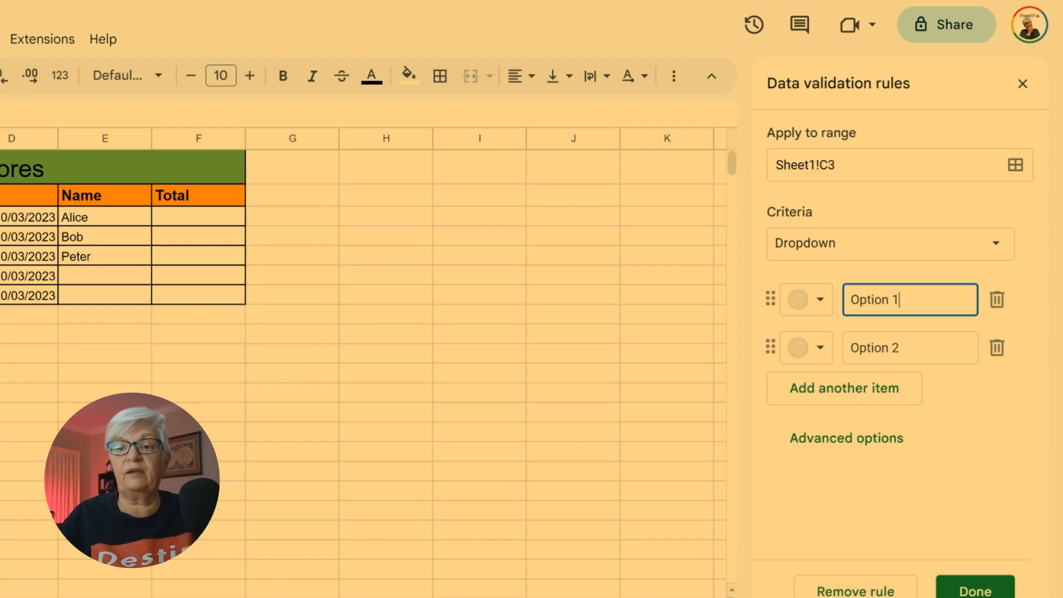
# - Extend the validation rule's range to Sheet1!C3:c7 and set its criteria to Dropdown
pyautogui.click(837, 165)
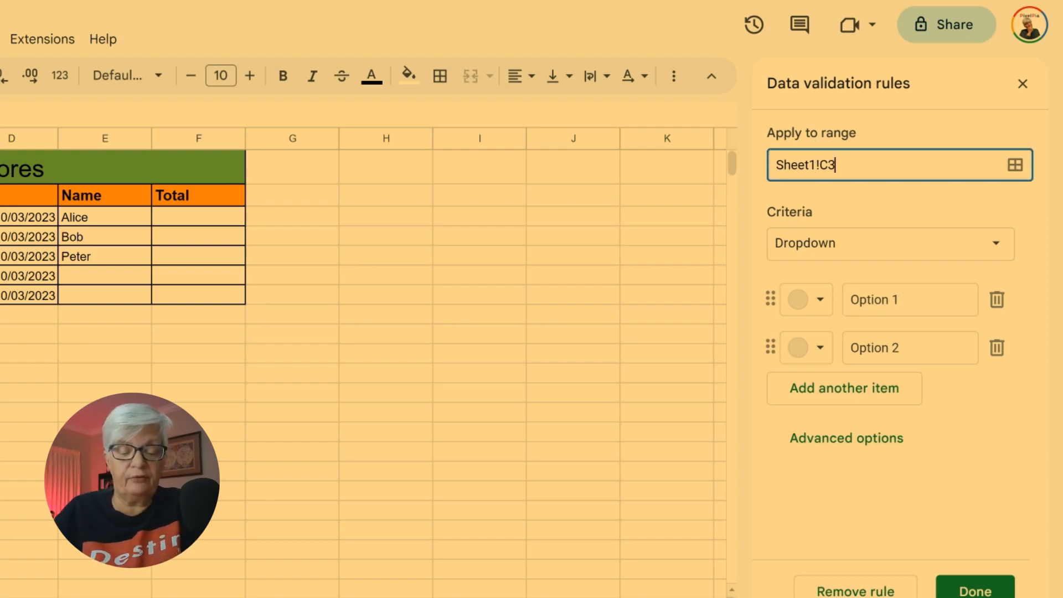
pyautogui.write(':')
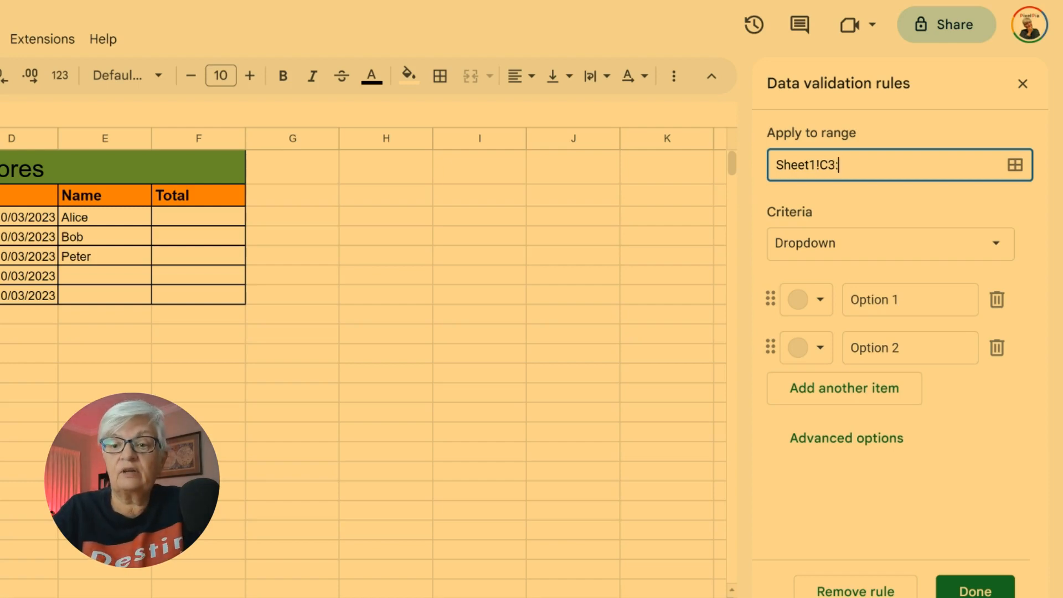
pyautogui.write('c7')
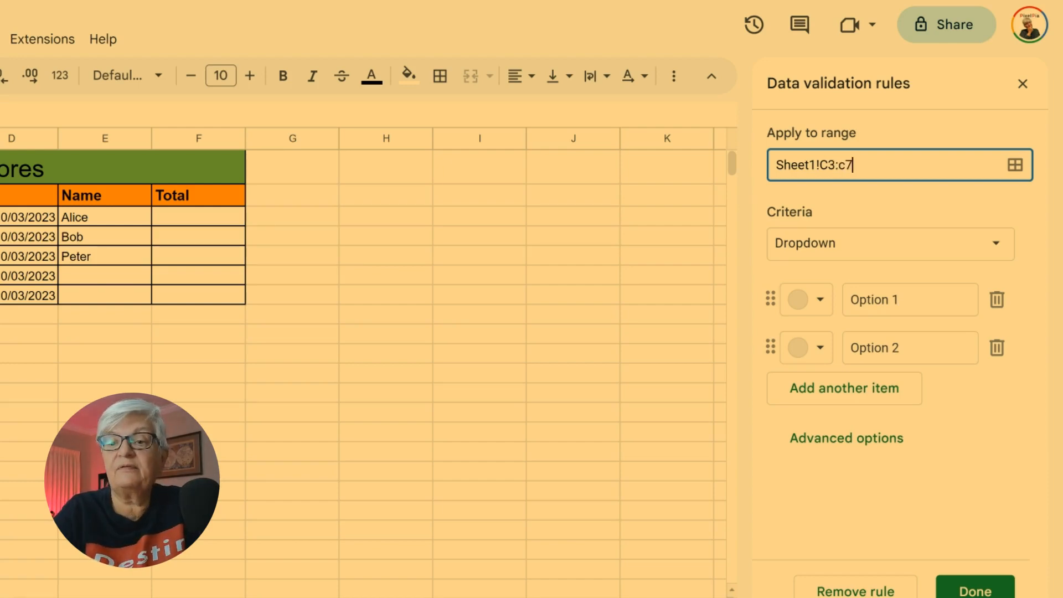
pyautogui.press('Return')
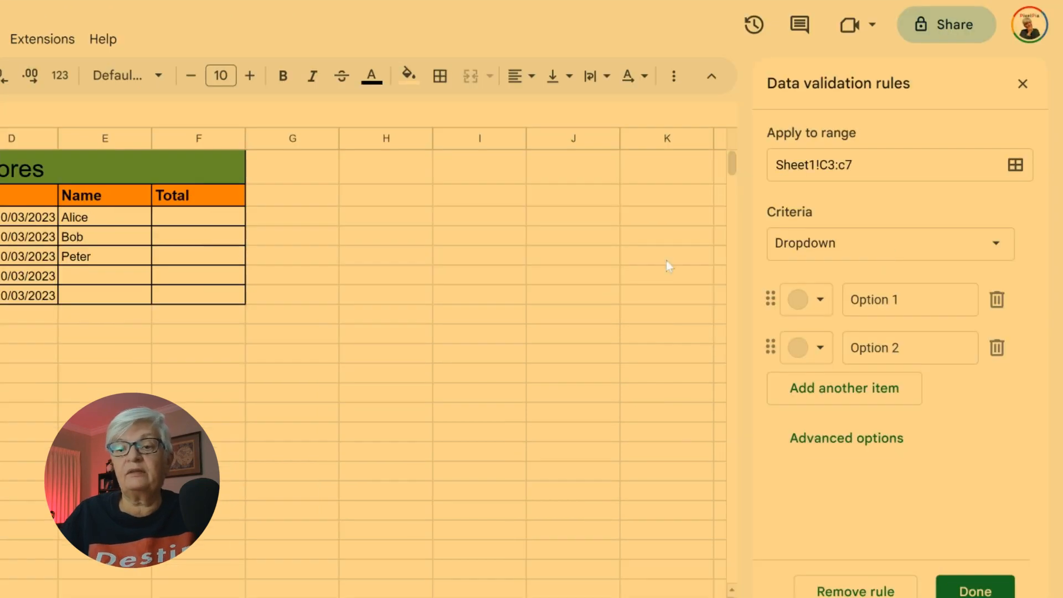
pyautogui.click(973, 249)
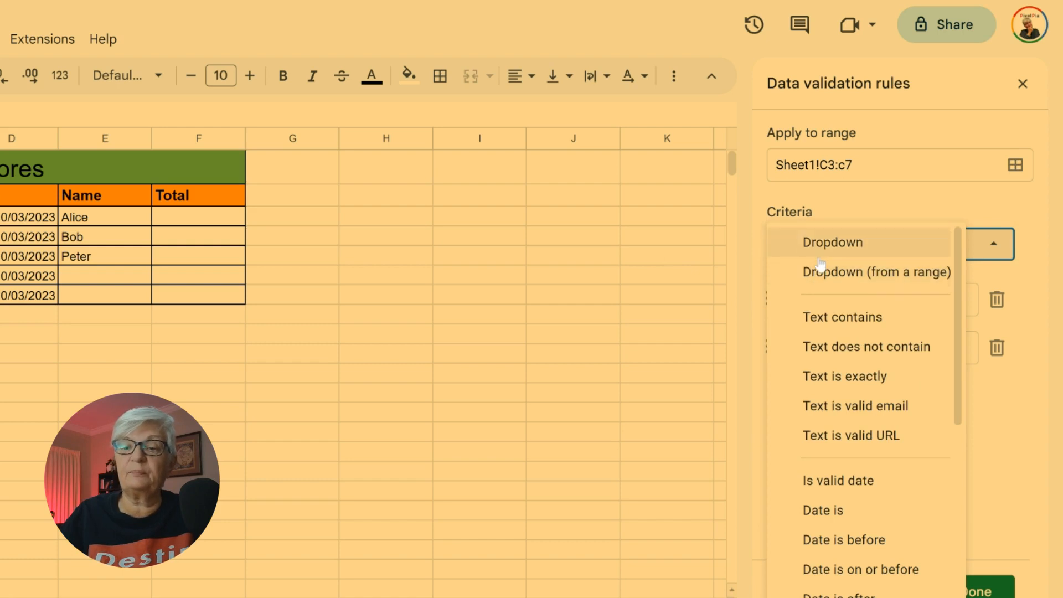
pyautogui.click(875, 242)
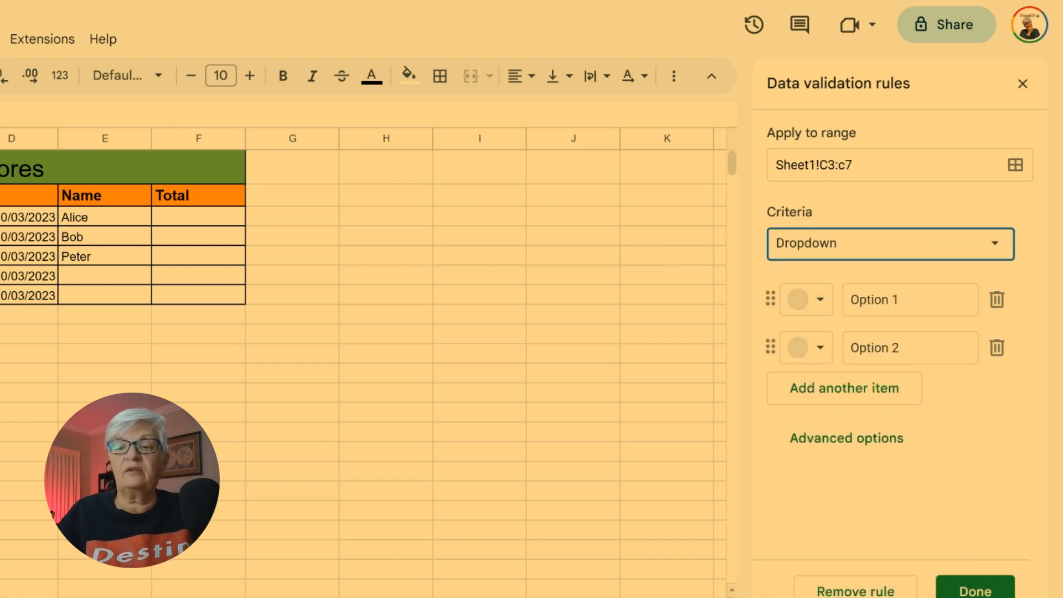
# - Name the first dropdown option Not Done, and insert E3's name into the second option with a light red color
pyautogui.moveTo(902, 301); pyautogui.dragTo(806, 304)
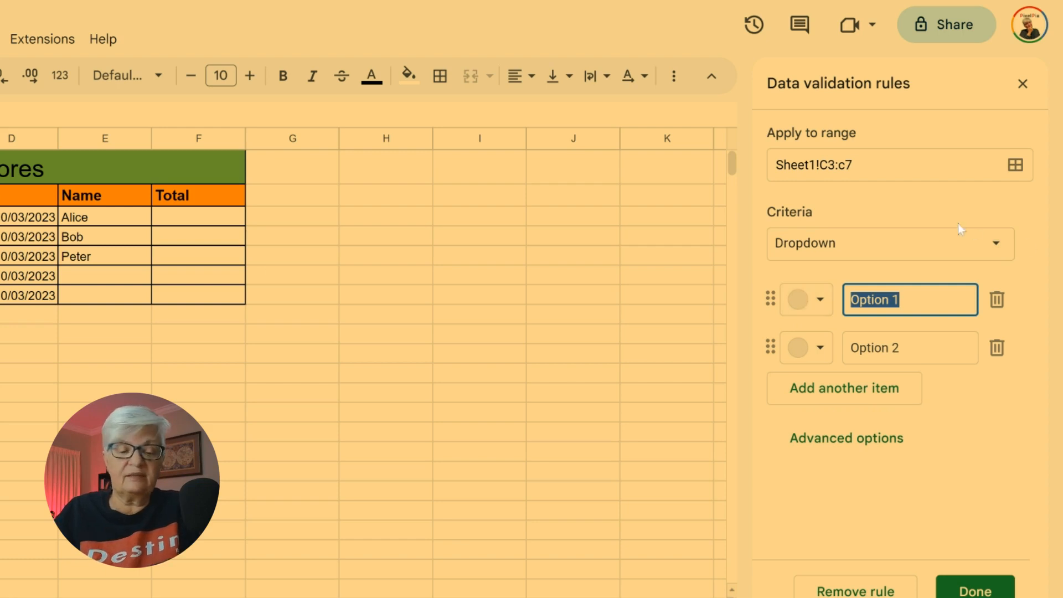
pyautogui.write('Not Done')
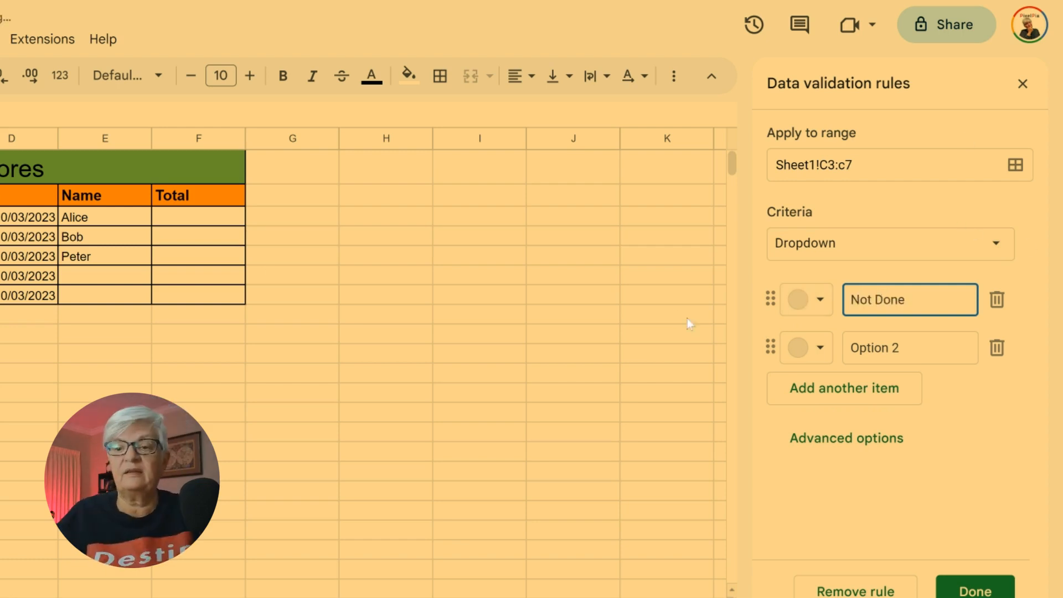
pyautogui.click(871, 349)
pyautogui.write('Alice')
pyautogui.click(851, 393)
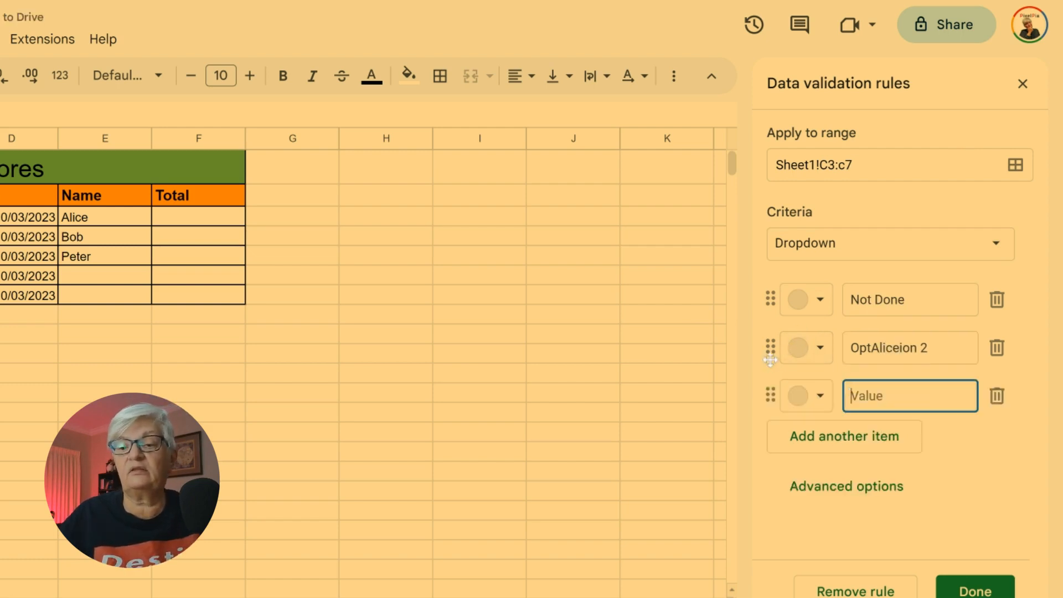
pyautogui.click(821, 349)
pyautogui.click(845, 419)
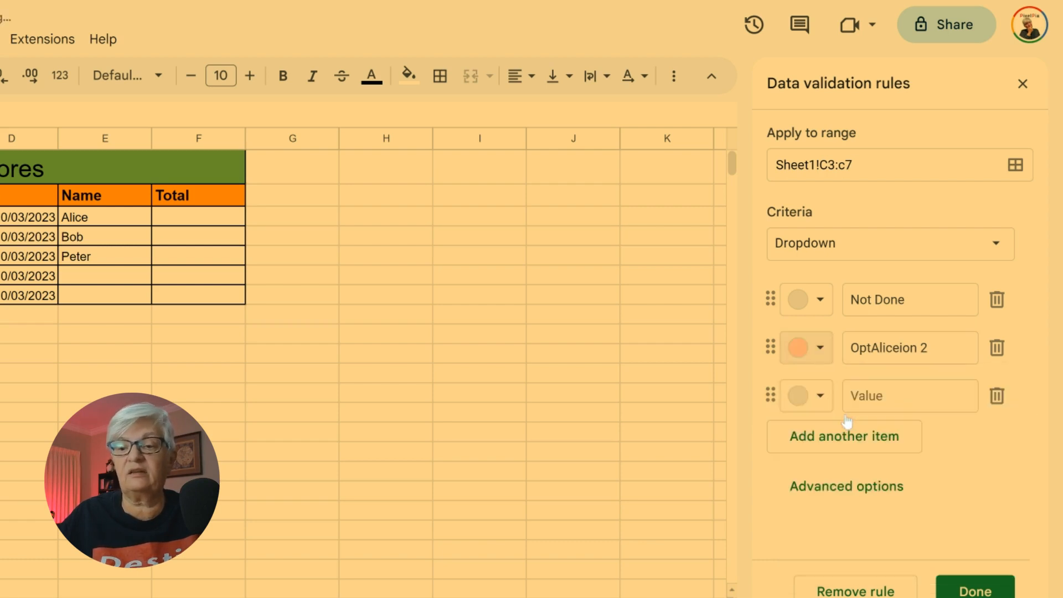
# - Color the third dropdown option light green and enter the name from E4 as its value
pyautogui.click(821, 396)
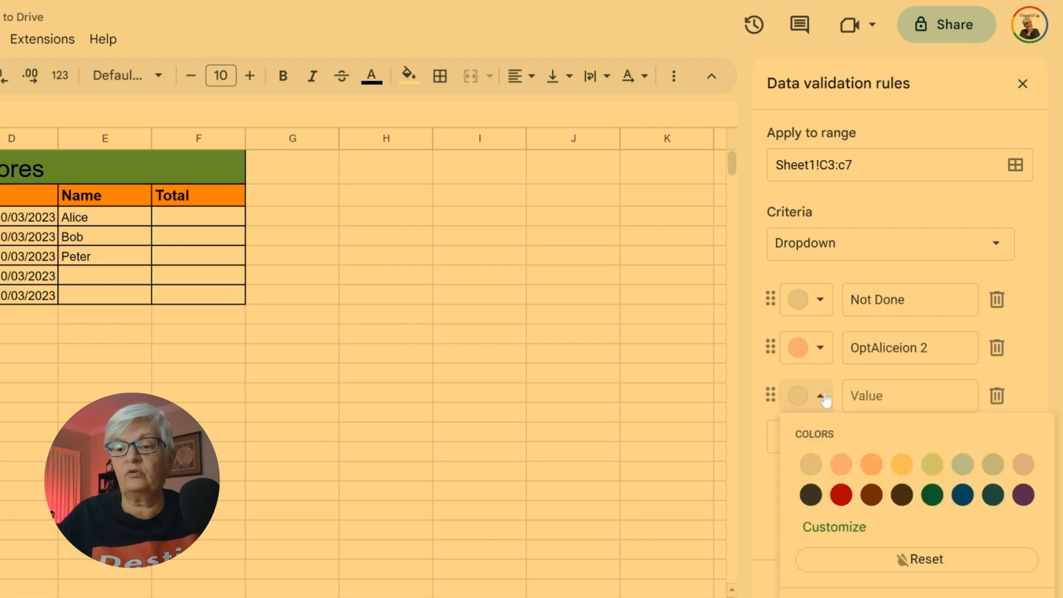
pyautogui.click(932, 468)
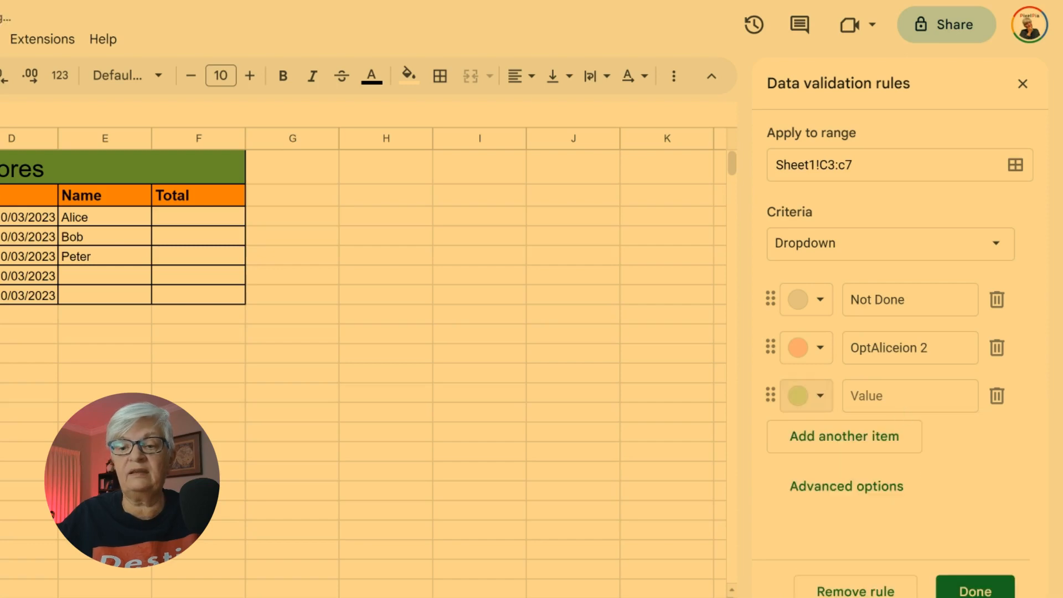
pyautogui.write('Bob')
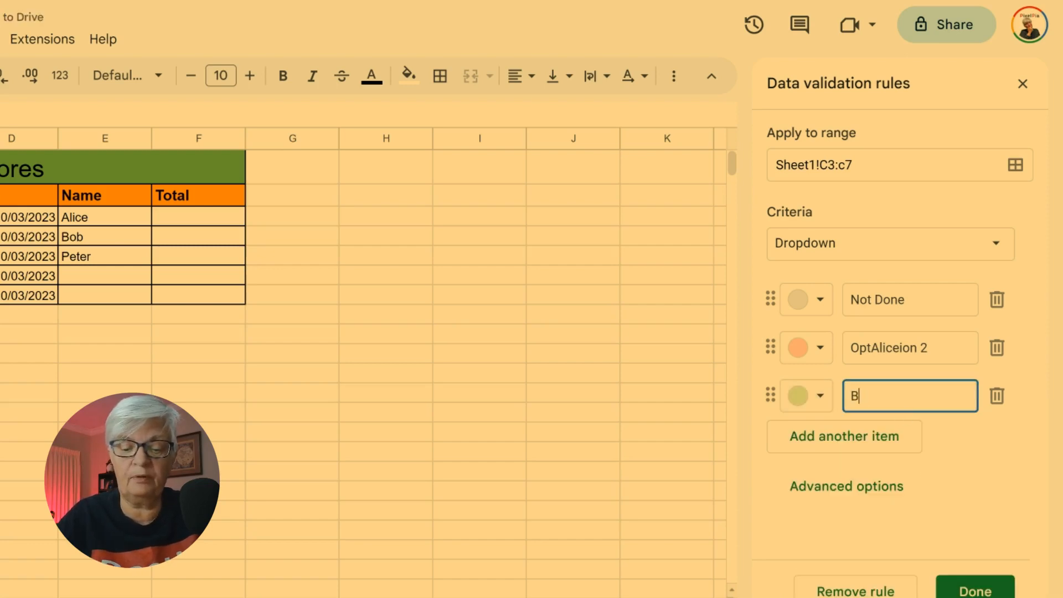
# - Add a fourth dropdown option in light blue with the name from E5 as its value
pyautogui.click(832, 442)
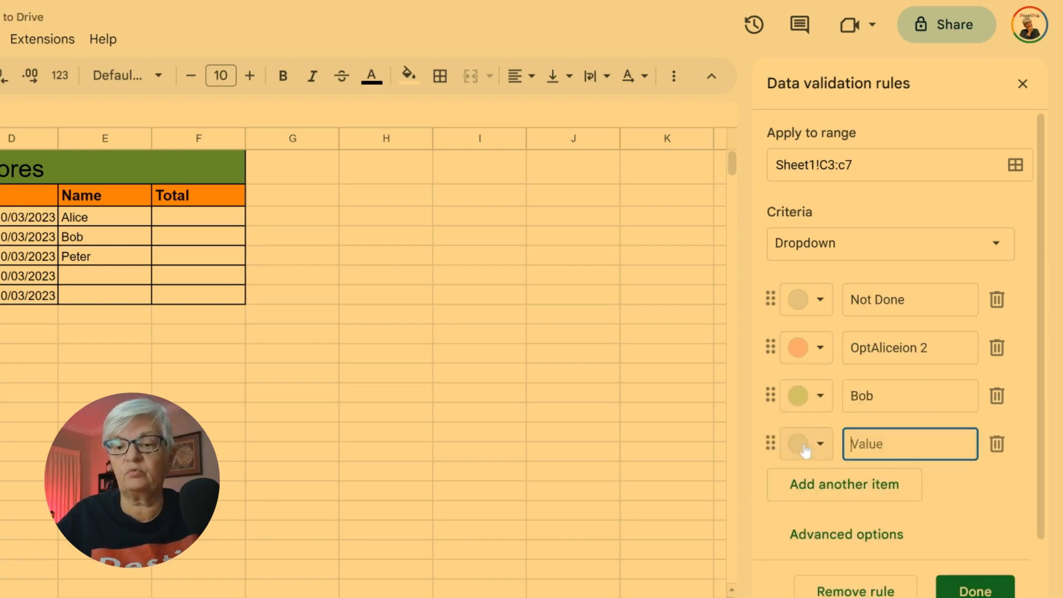
pyautogui.click(808, 445)
pyautogui.click(963, 268)
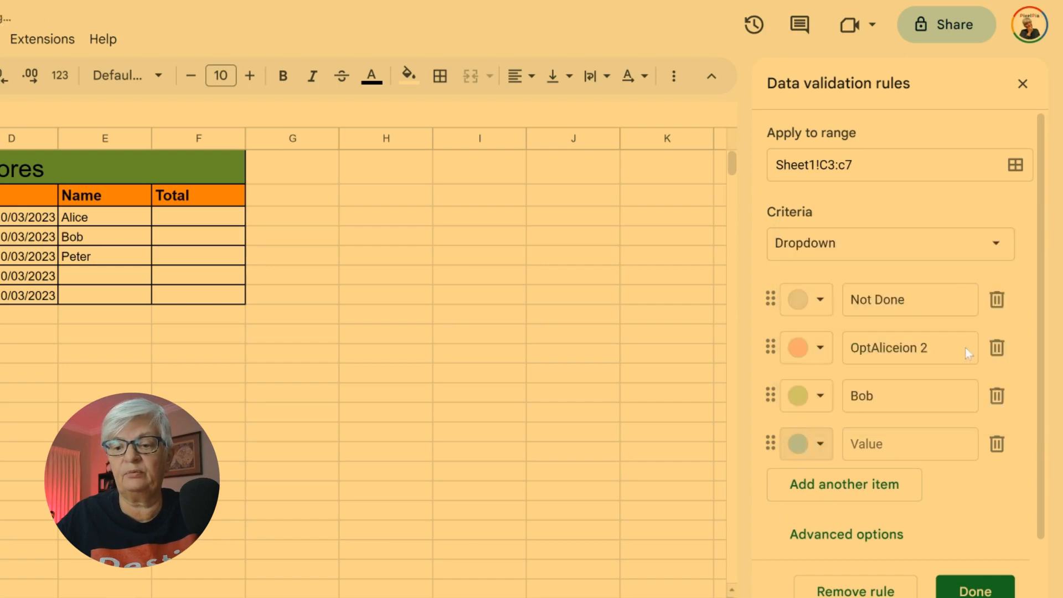
pyautogui.click(918, 442)
pyautogui.write('Peter')
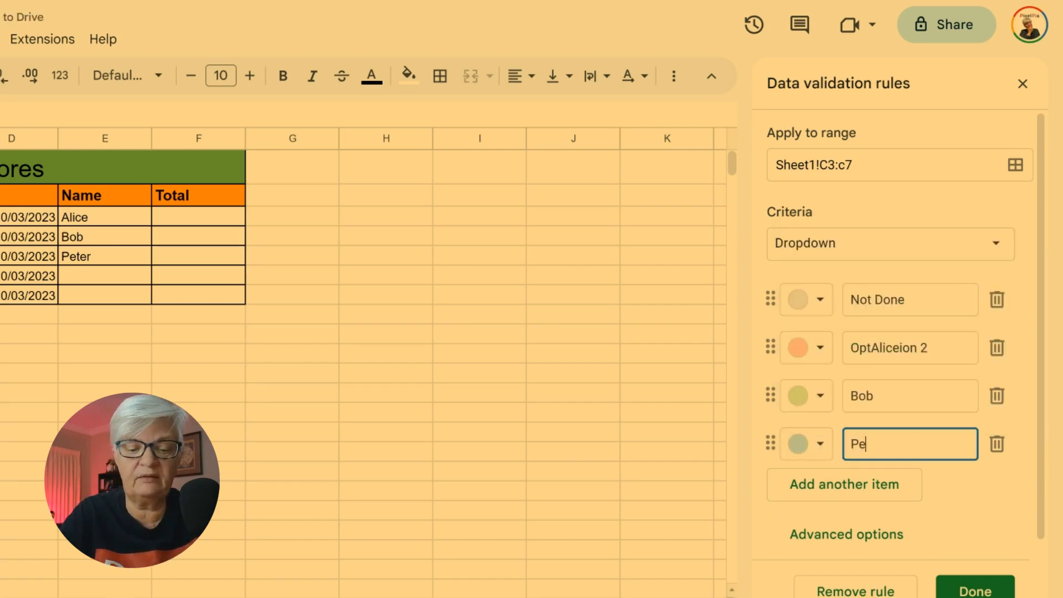
# - Add a fifth dropdown option named Mom with a dark red color
pyautogui.click(825, 499)
pyautogui.click(796, 501)
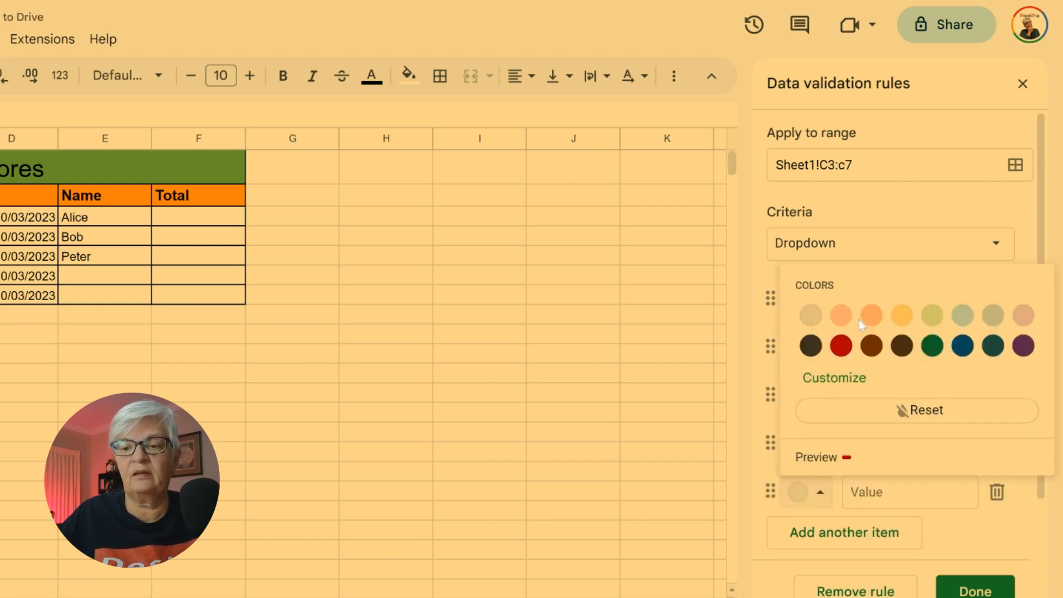
pyautogui.click(841, 345)
pyautogui.click(926, 492)
pyautogui.write('Mom')
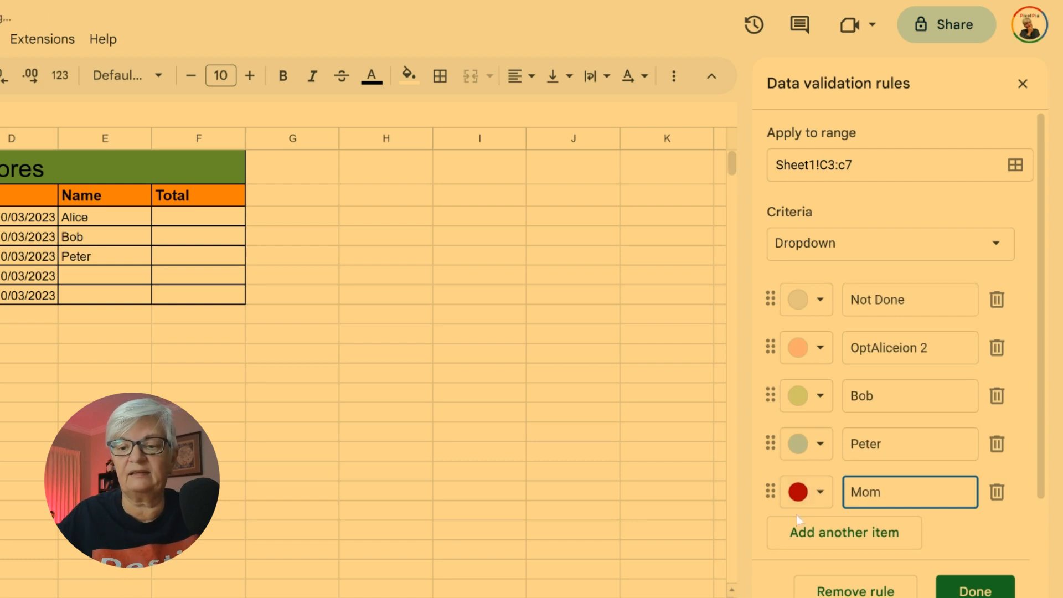
# - Add a sixth dropdown option named Dad in dark blue and save the validation rule
pyautogui.click(842, 541)
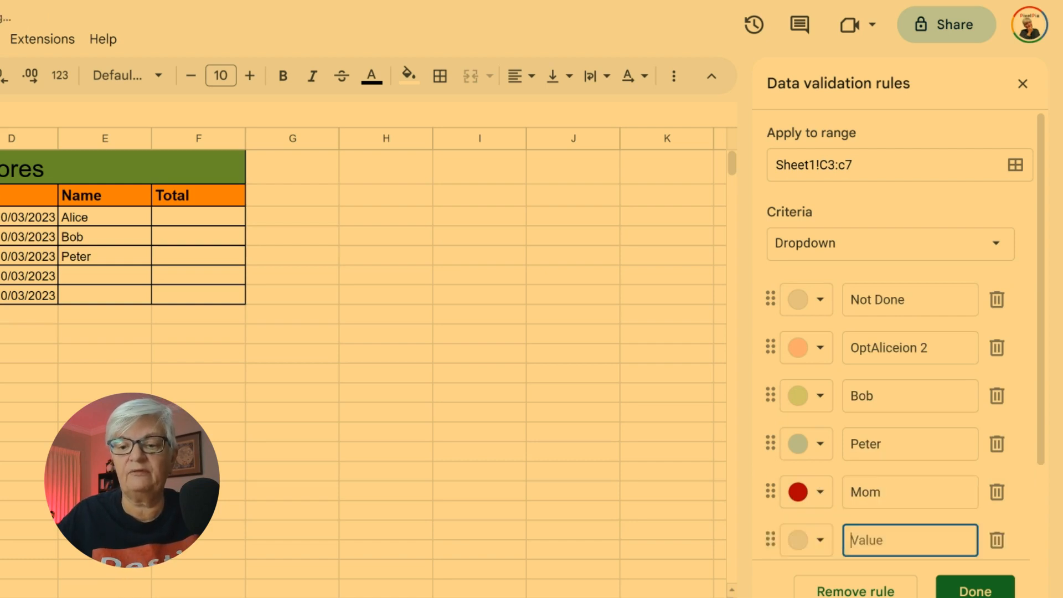
pyautogui.click(820, 541)
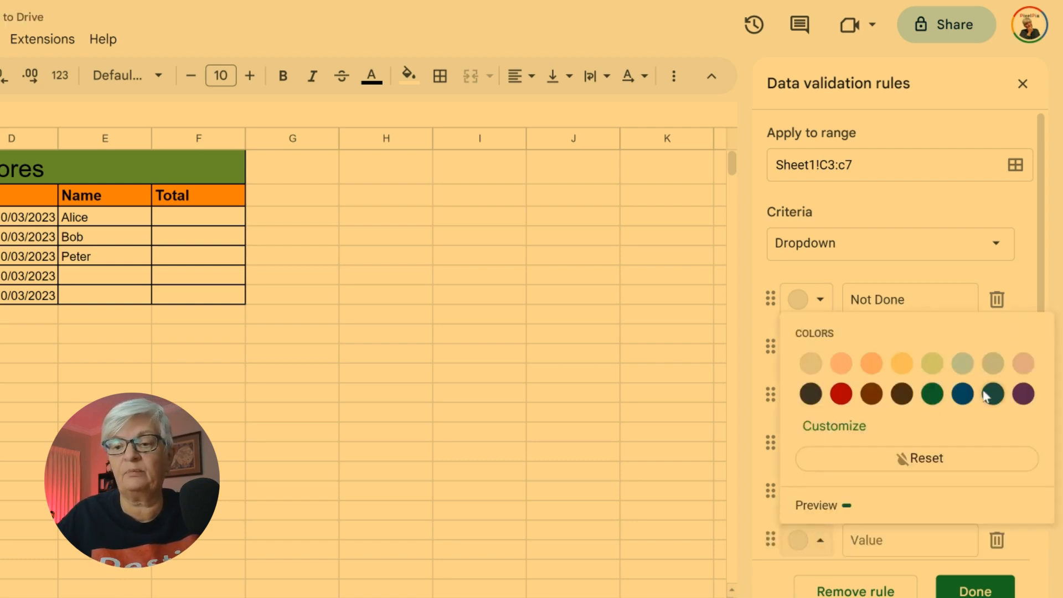
pyautogui.click(962, 394)
pyautogui.click(910, 541)
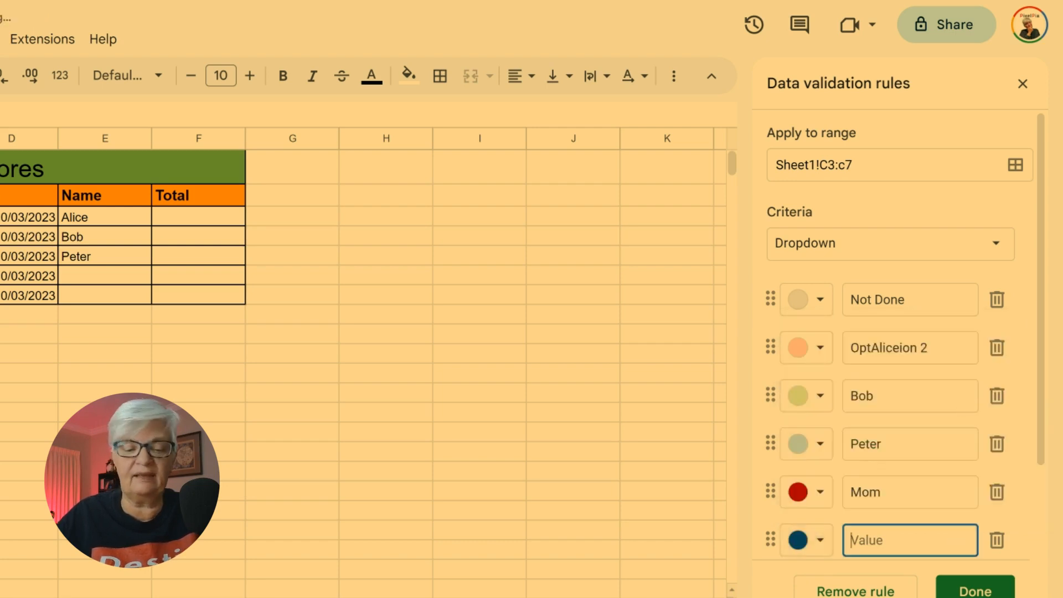
pyautogui.write('Dad')
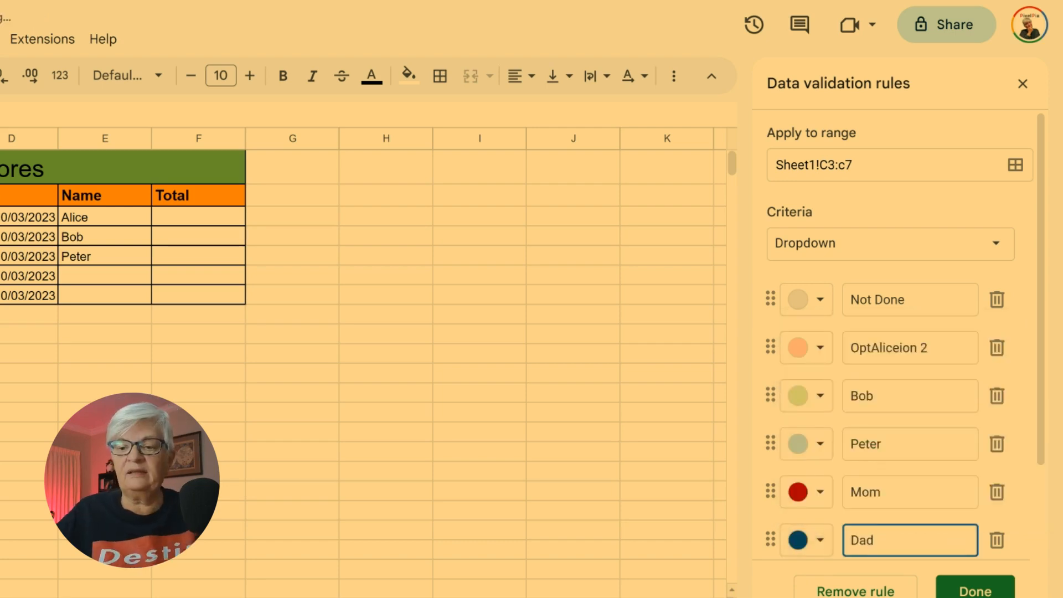
pyautogui.click(960, 592)
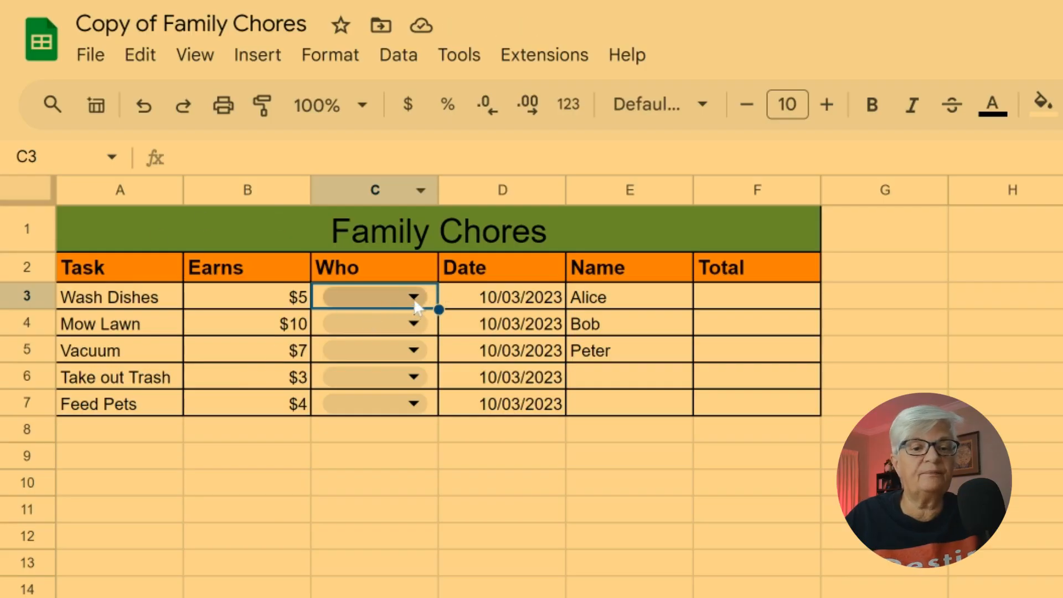
# - Set the Who cell for Wash Dishes to Not Done, fill it down through C7, and check C3's dropdown options
pyautogui.click(414, 299)
pyautogui.click(408, 333)
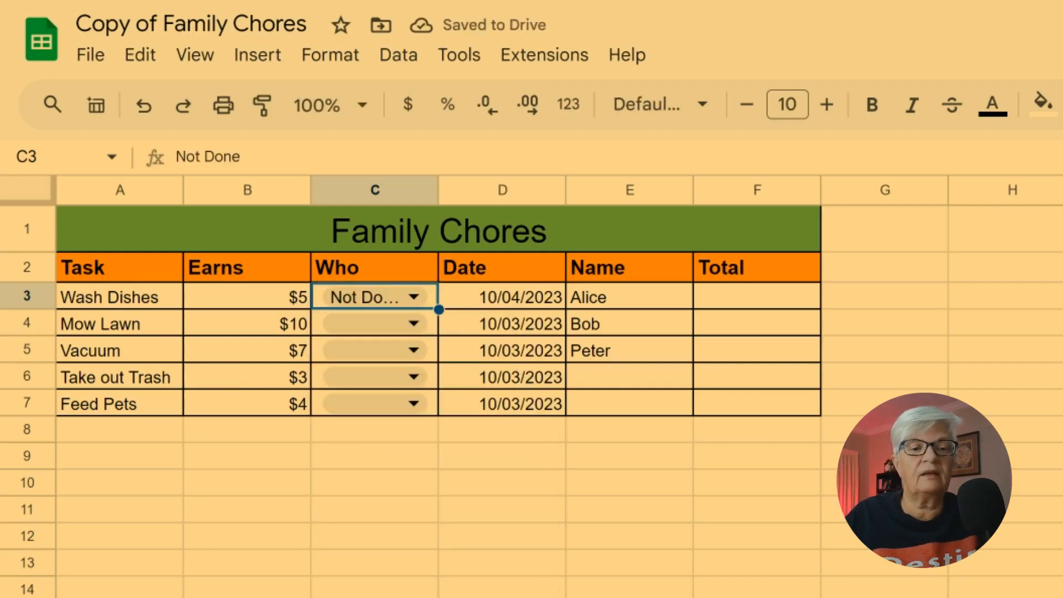
pyautogui.moveTo(439, 309); pyautogui.dragTo(438, 416)
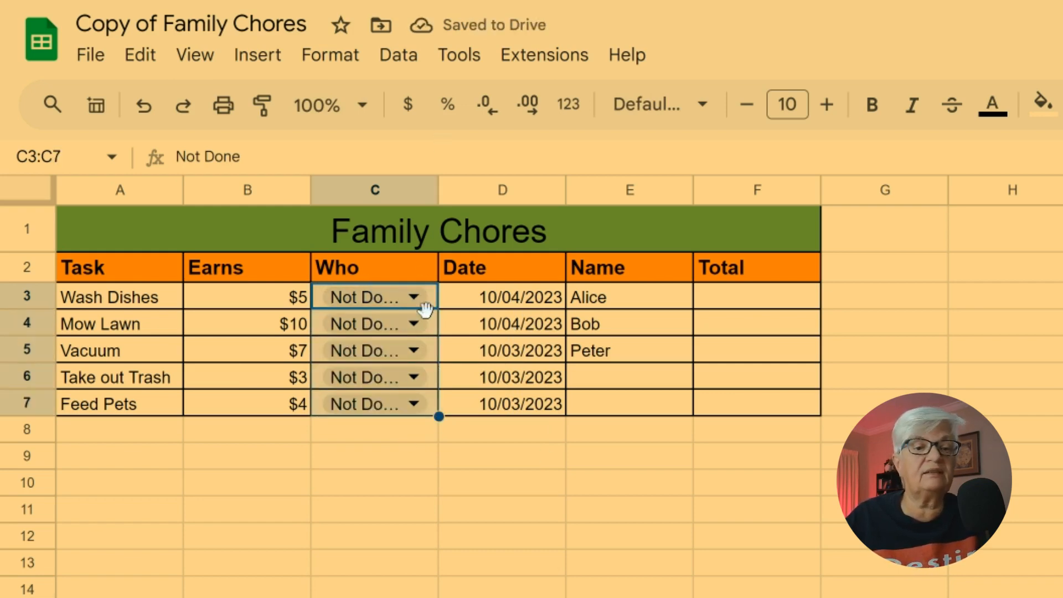
pyautogui.click(392, 306)
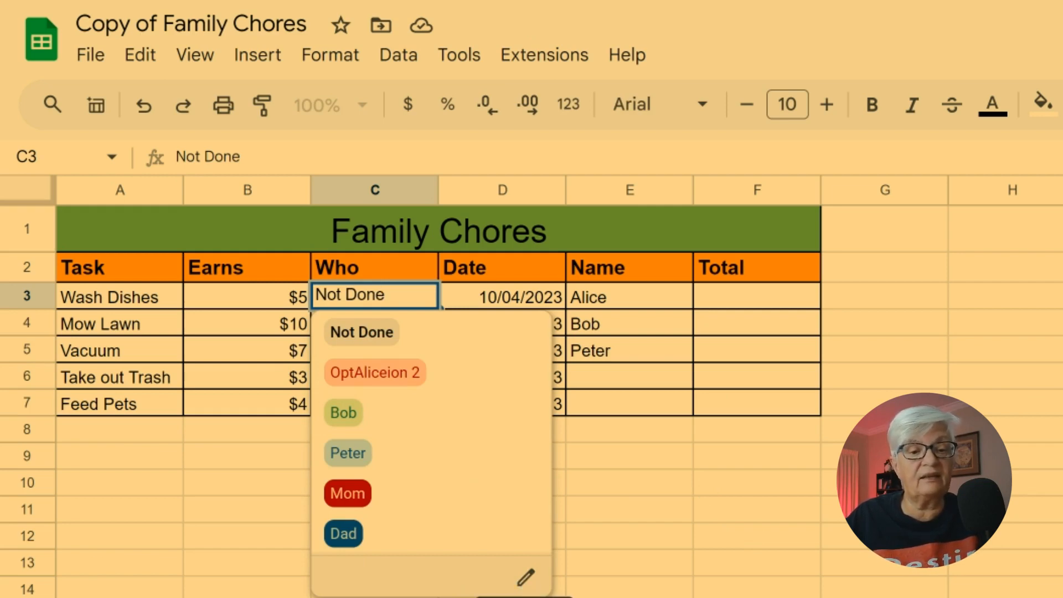
pyautogui.press('Escape')
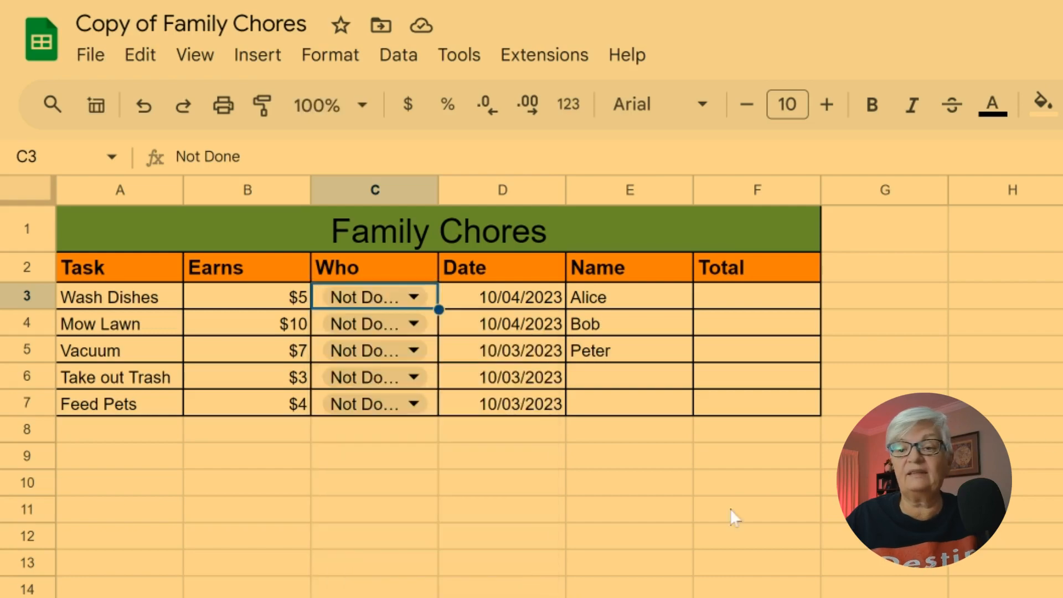
# - Rename the second dropdown option to match the name in E3, save the validation rule, and check C4's dropdown options
pyautogui.tripleClick(886, 347)
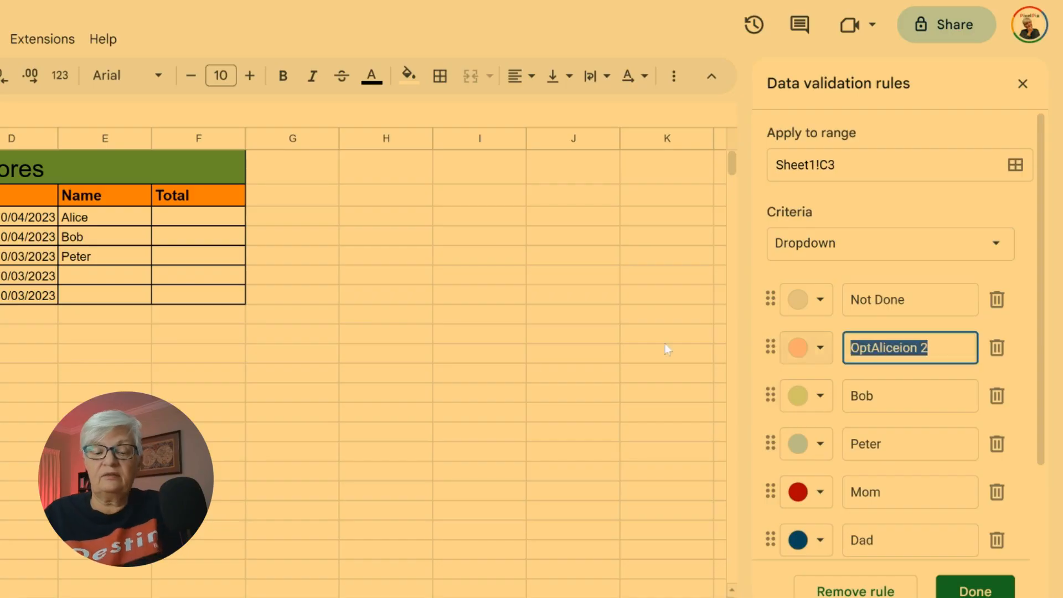
pyautogui.write('Alice')
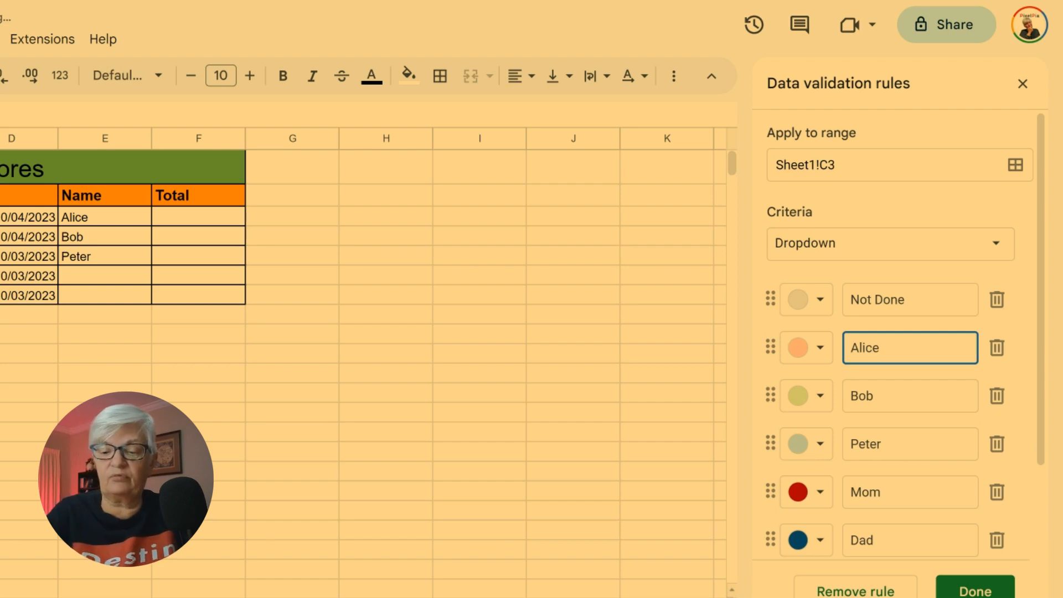
pyautogui.press('Return')
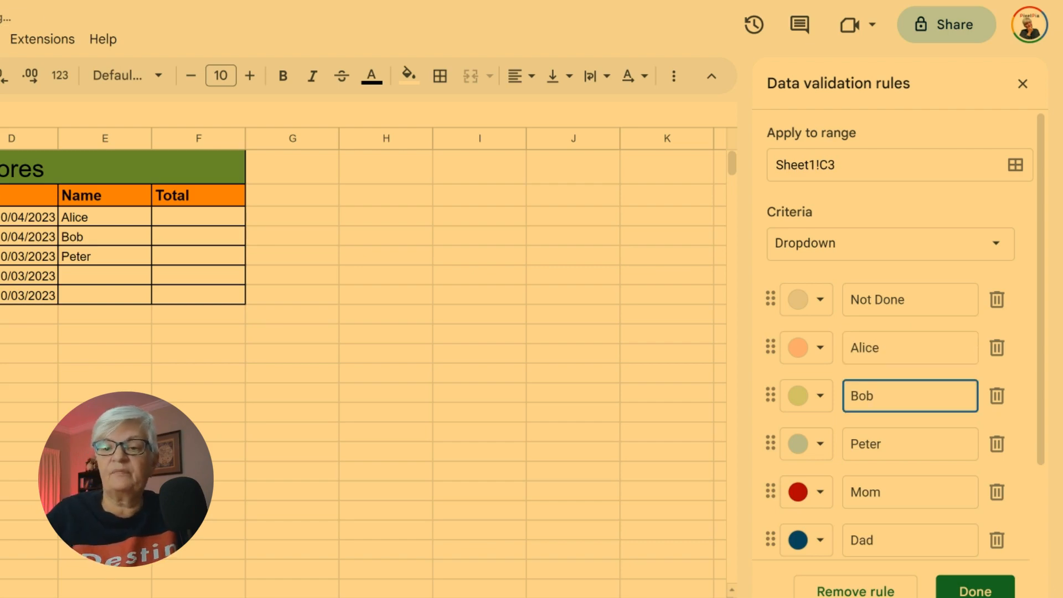
pyautogui.click(975, 591)
pyautogui.click(597, 365)
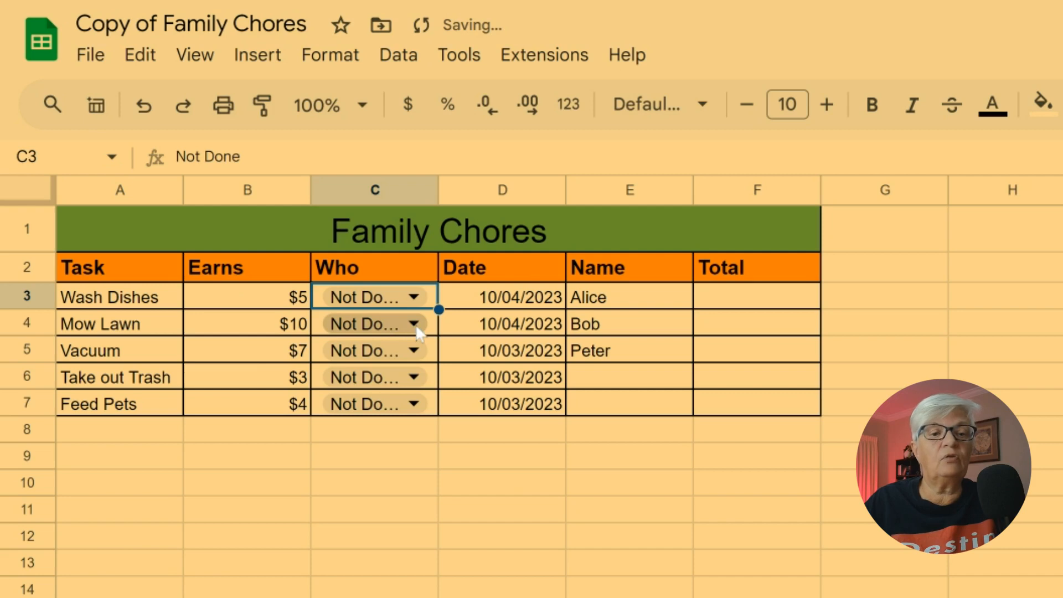
pyautogui.click(400, 326)
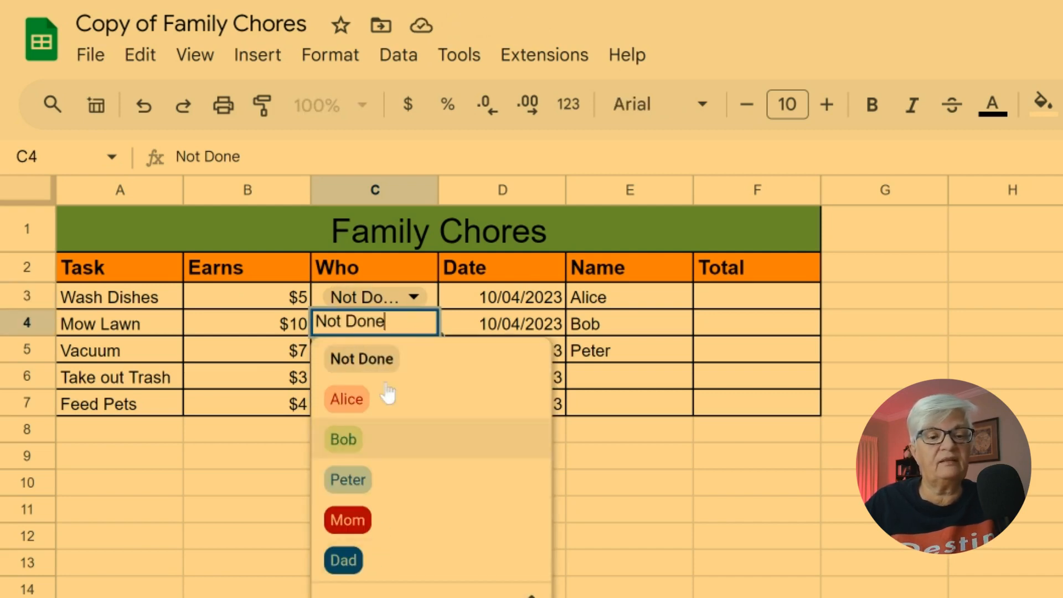
# - Start a SUMIF formula in F3 with B3:B7 as its first range
pyautogui.click(744, 301)
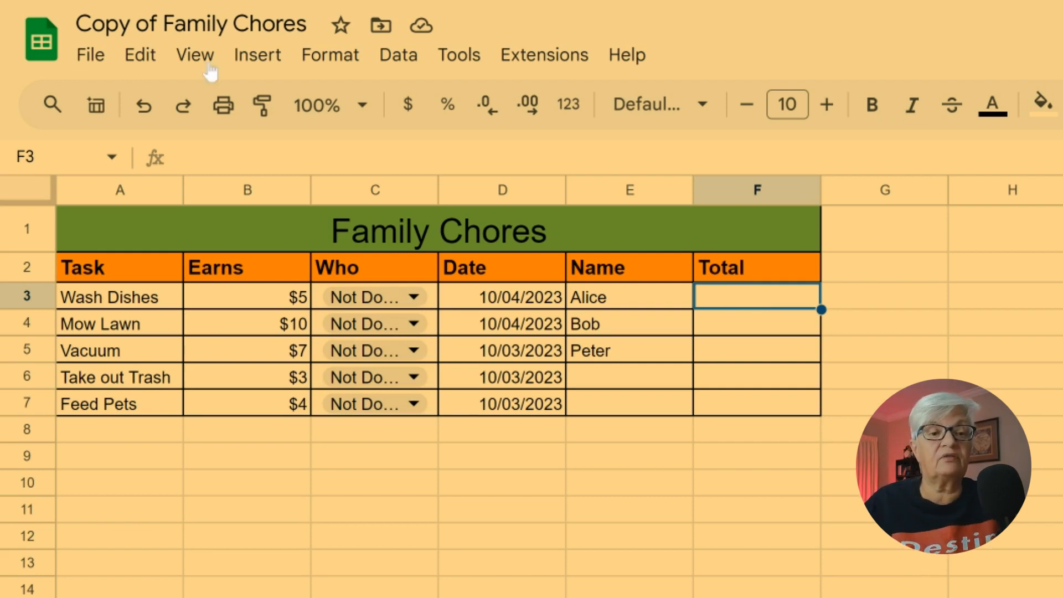
pyautogui.click(177, 157)
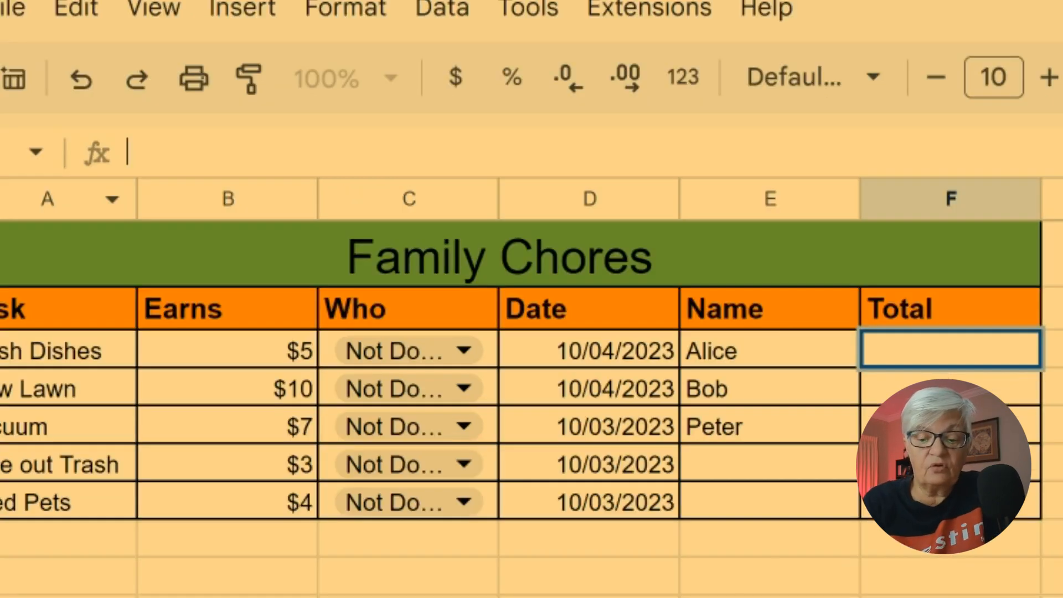
pyautogui.write('=')
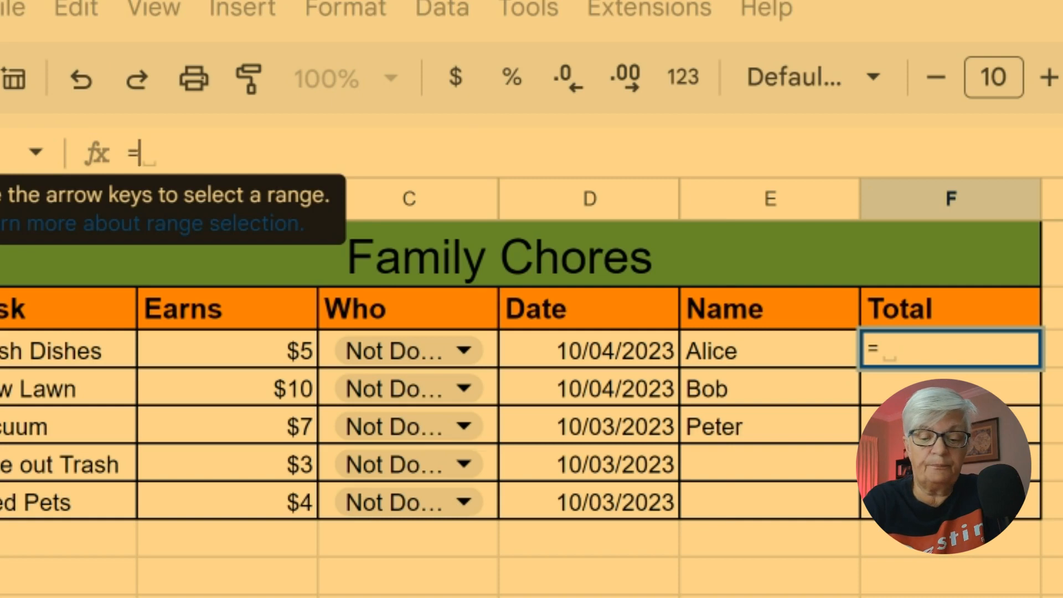
pyautogui.write('SUMIF')
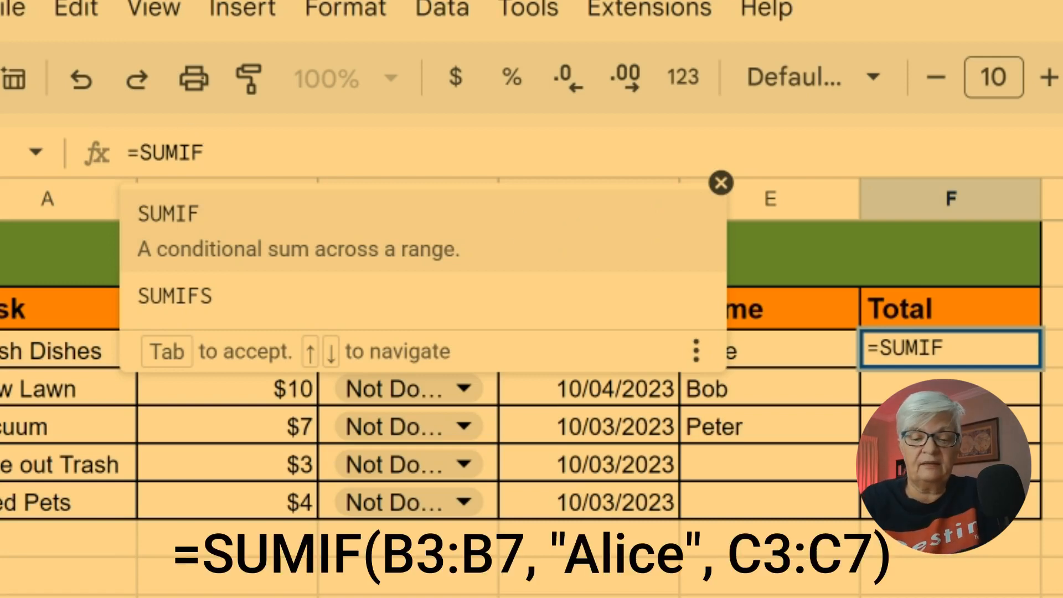
pyautogui.write('(')
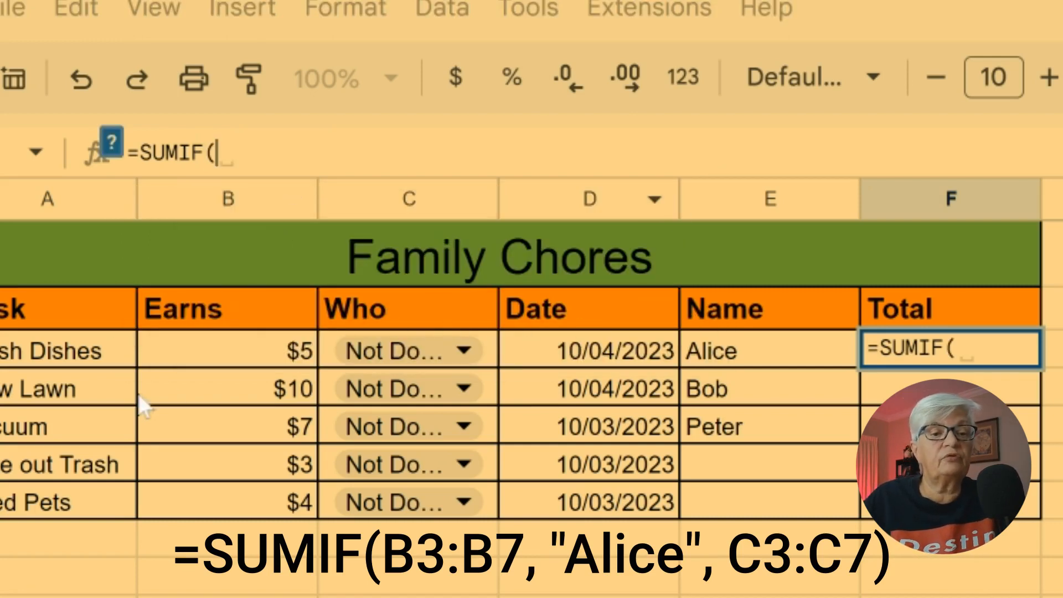
pyautogui.moveTo(258, 353); pyautogui.dragTo(260, 505)
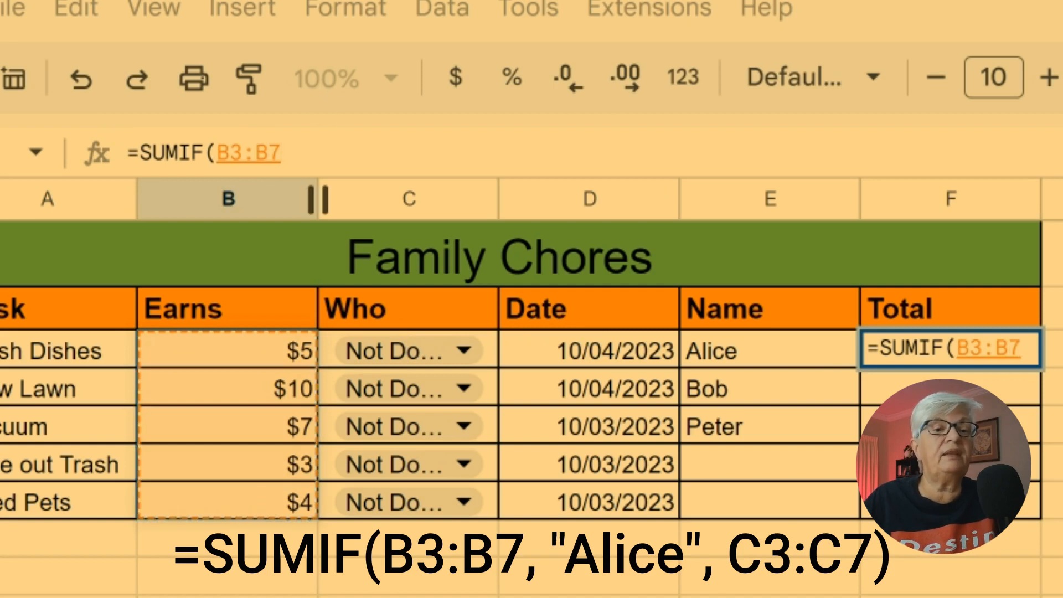
pyautogui.click(281, 153)
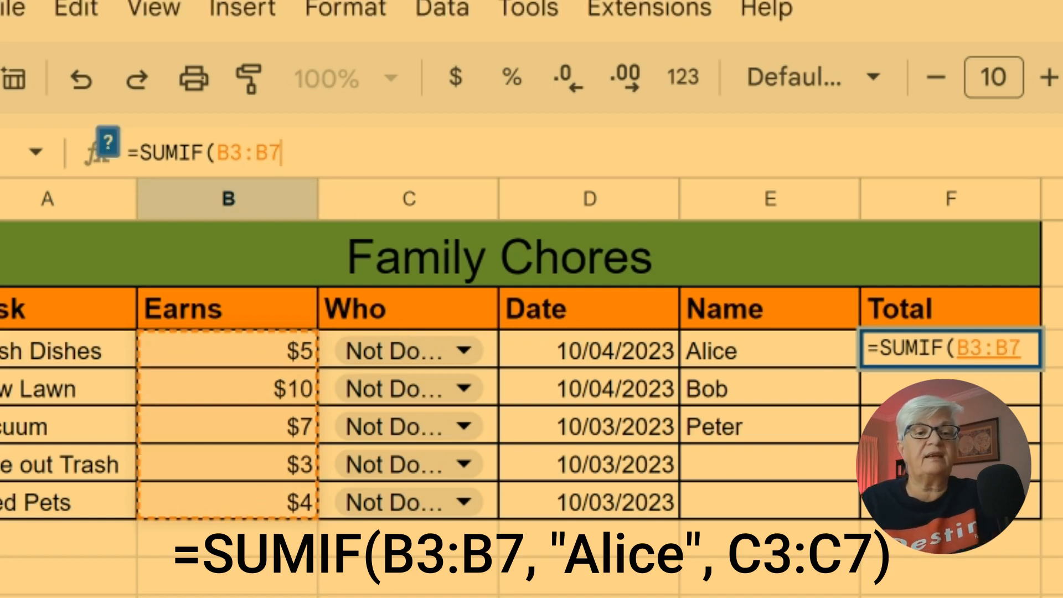
# - Complete F3's SUMIF formula with the name from E3 in quotes as the criterion and C3:C7 as the last range
pyautogui.write(', "')
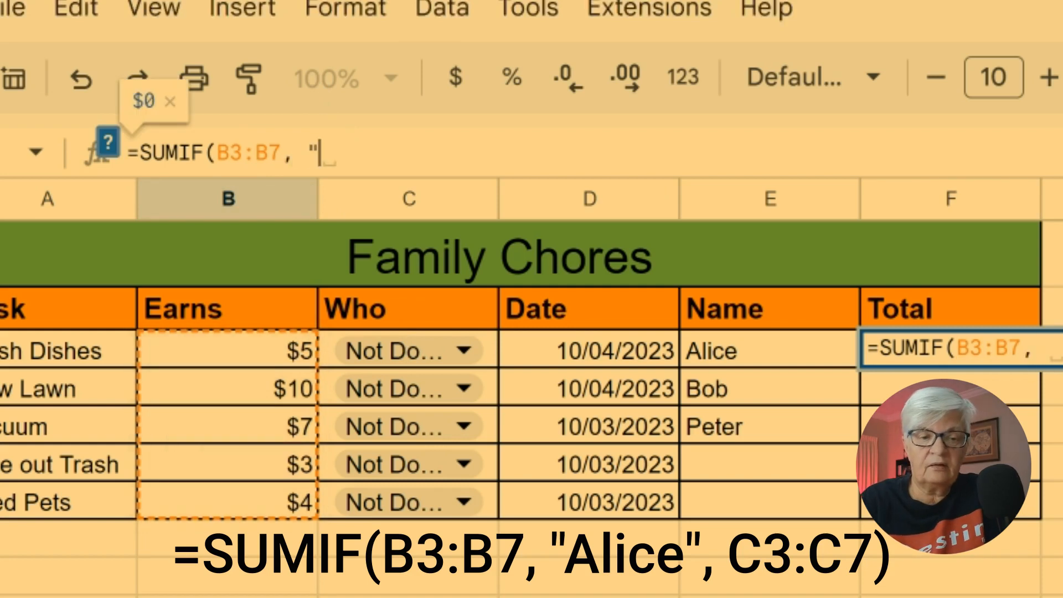
pyautogui.write('A')
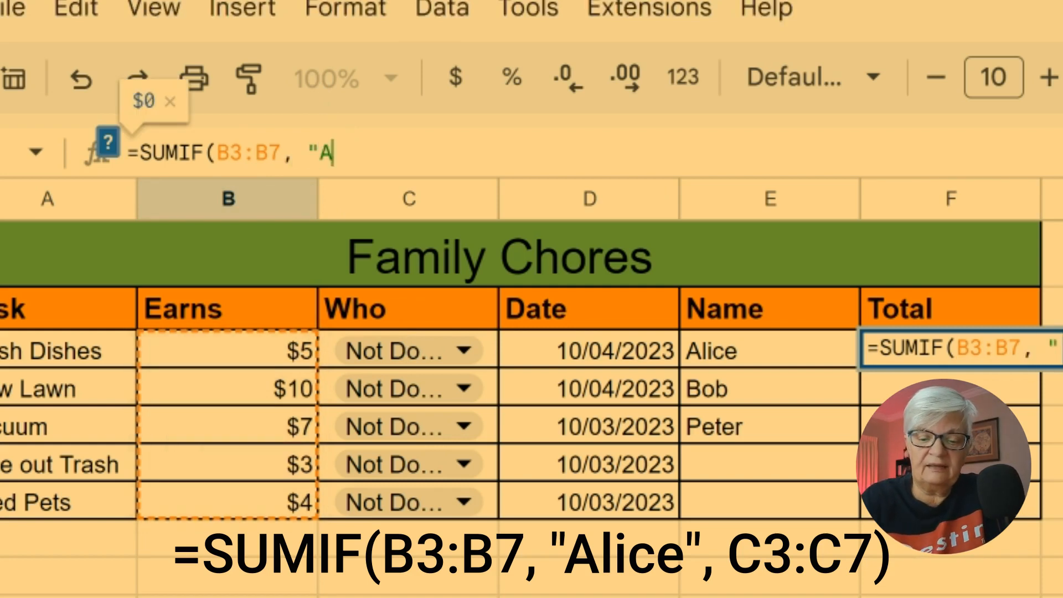
pyautogui.write('lice"')
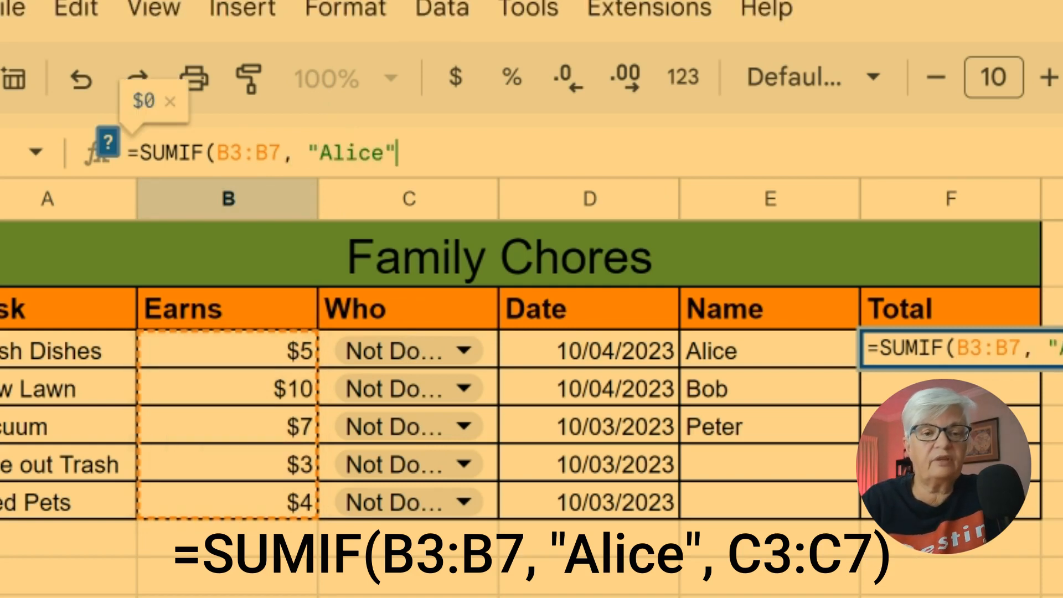
pyautogui.write(',')
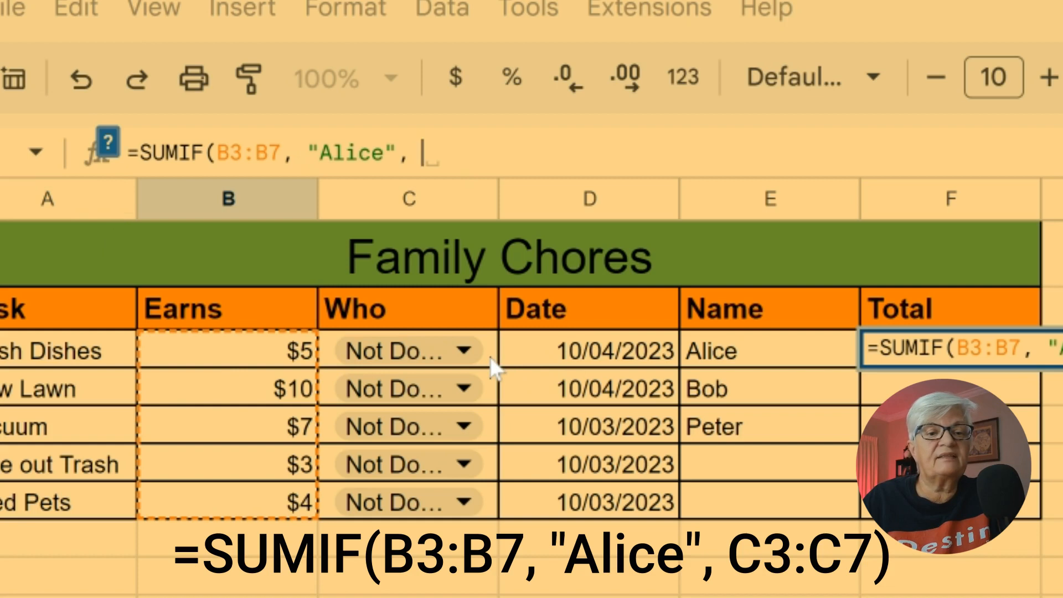
pyautogui.moveTo(495, 365); pyautogui.dragTo(487, 529)
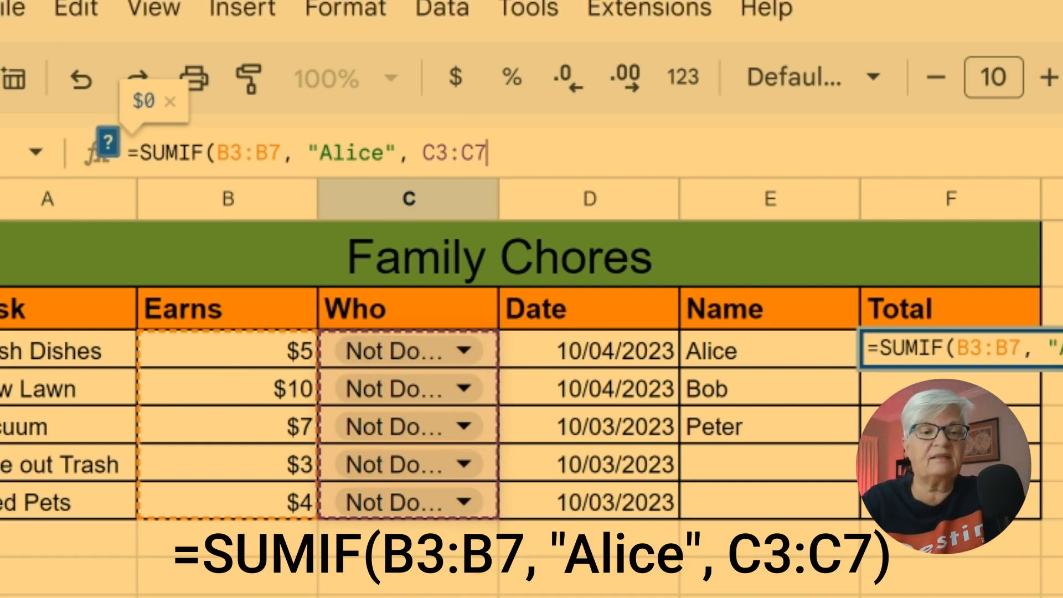
pyautogui.write(')')
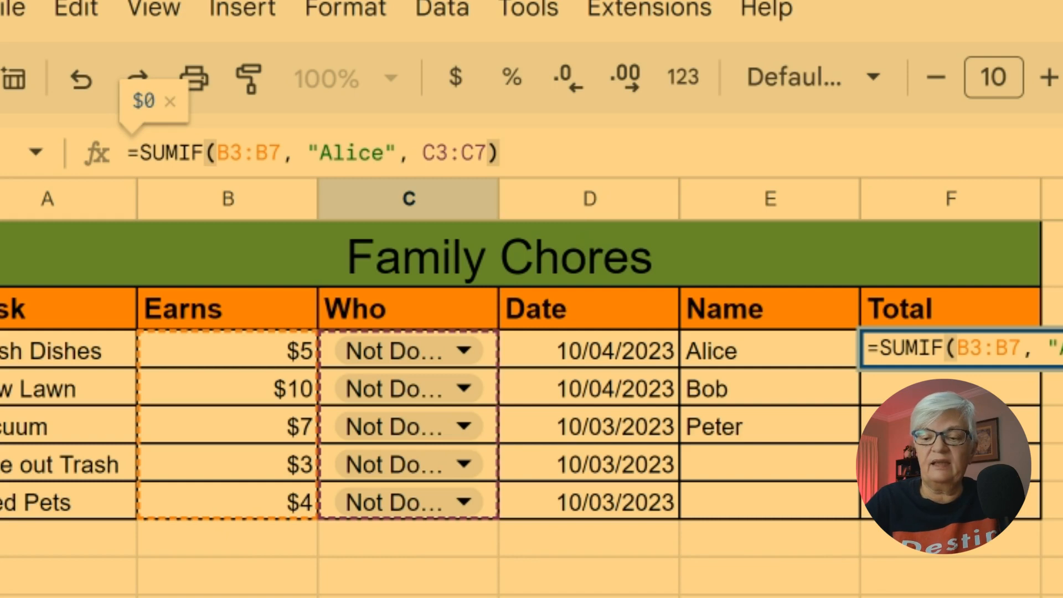
pyautogui.press('Return')
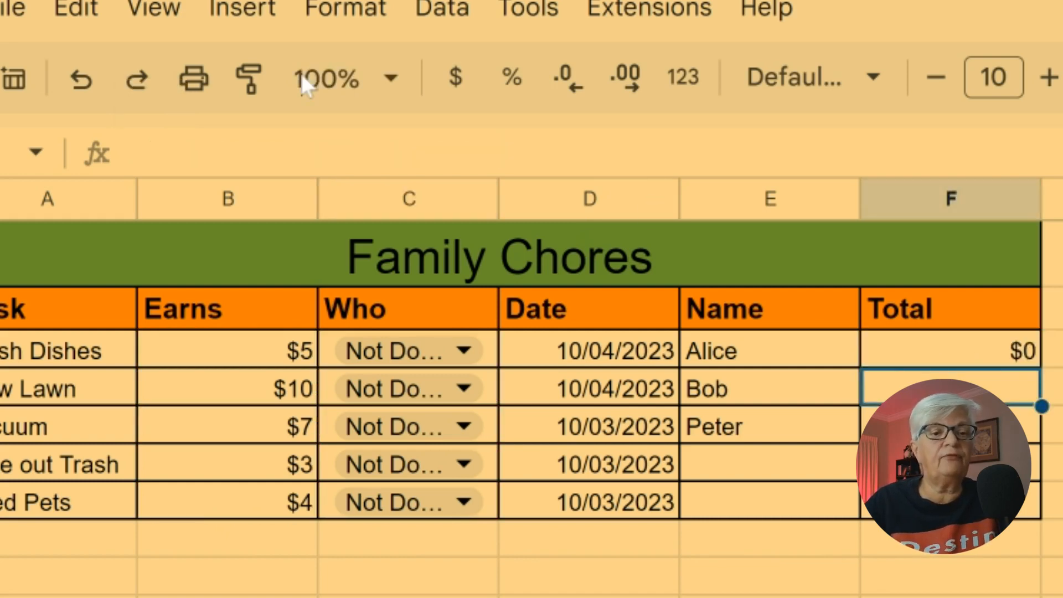
# - Check the SUMIF formulas in the Total cells F3, F4 and F5
pyautogui.click(271, 152)
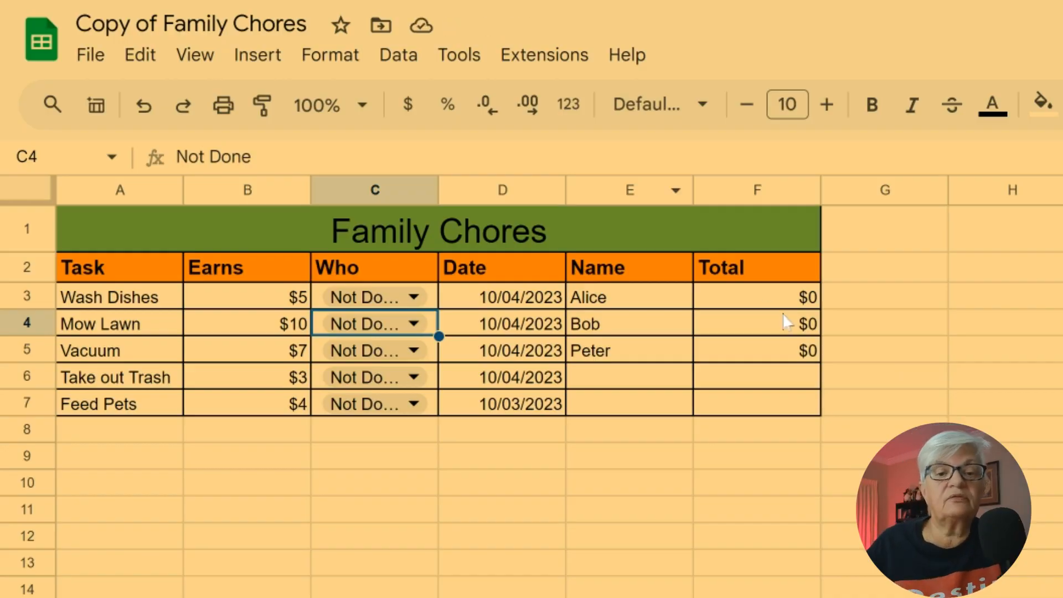
pyautogui.click(795, 304)
pyautogui.click(795, 331)
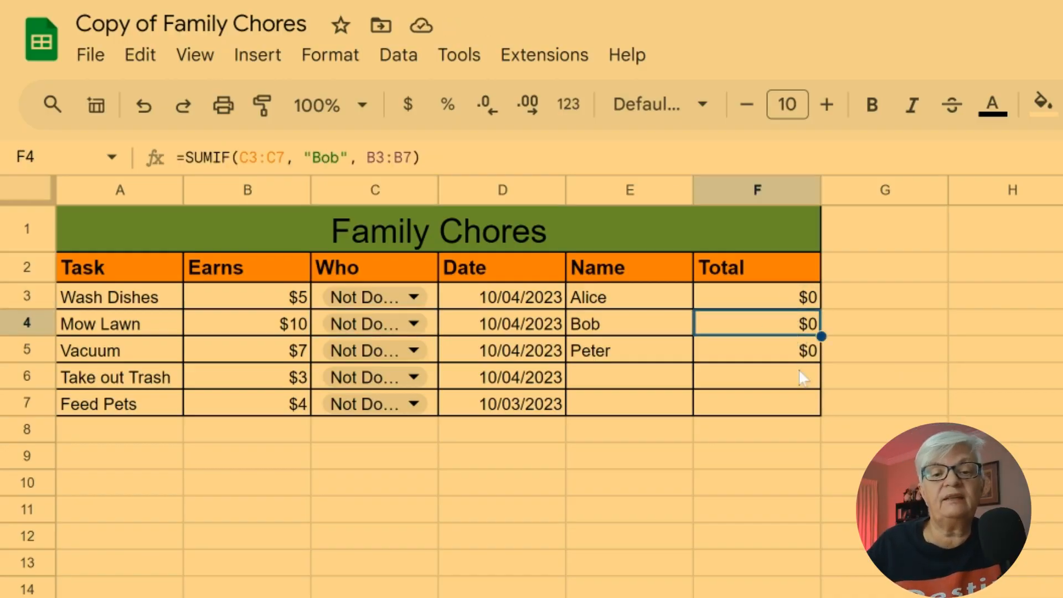
pyautogui.click(804, 354)
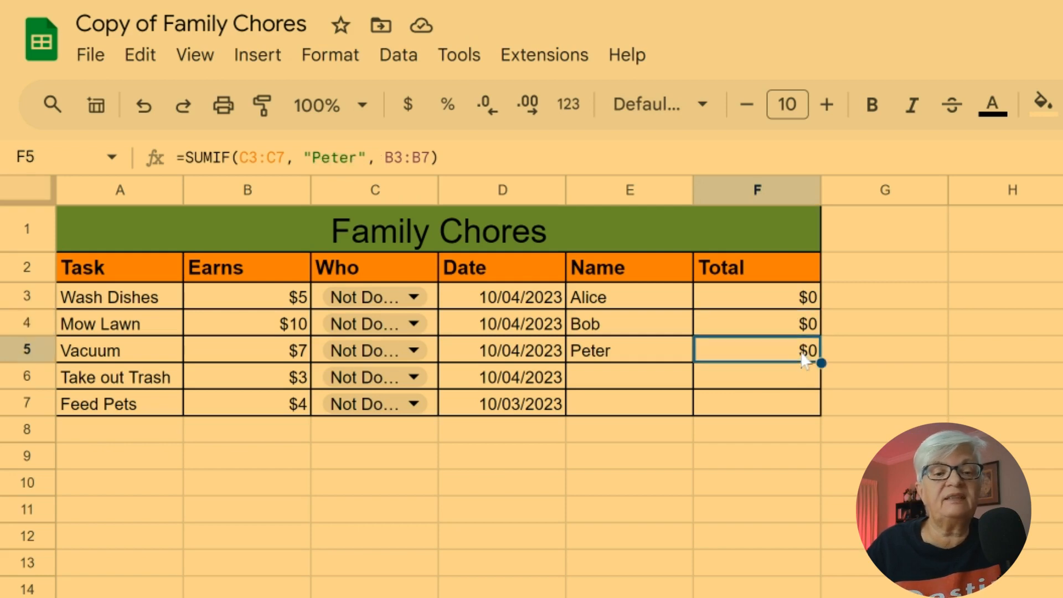
# - Assign Wash Dishes and Take out Trash to the family member named in E3
pyautogui.click(414, 299)
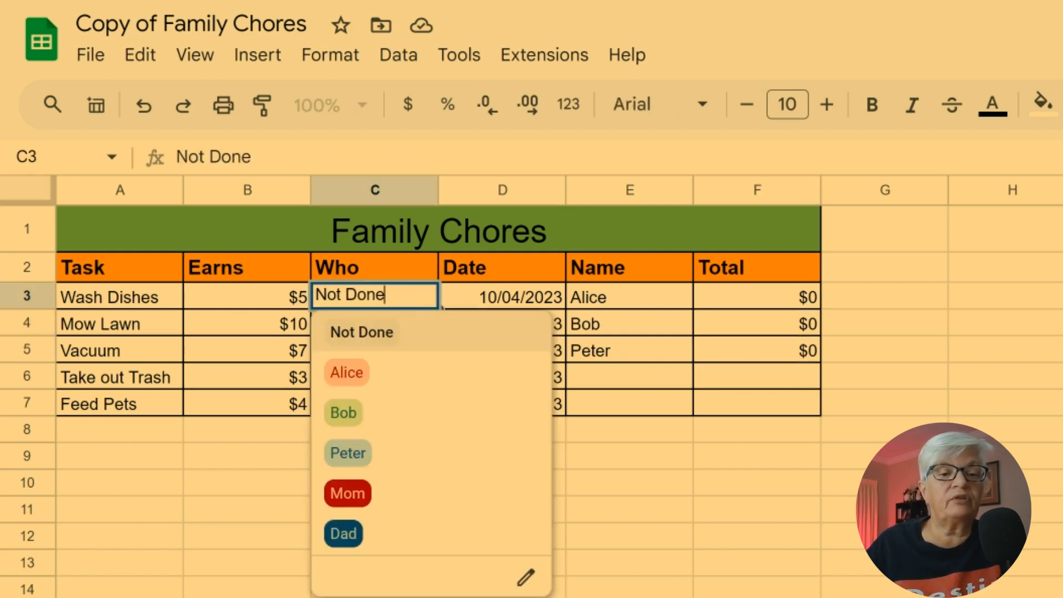
pyautogui.click(349, 373)
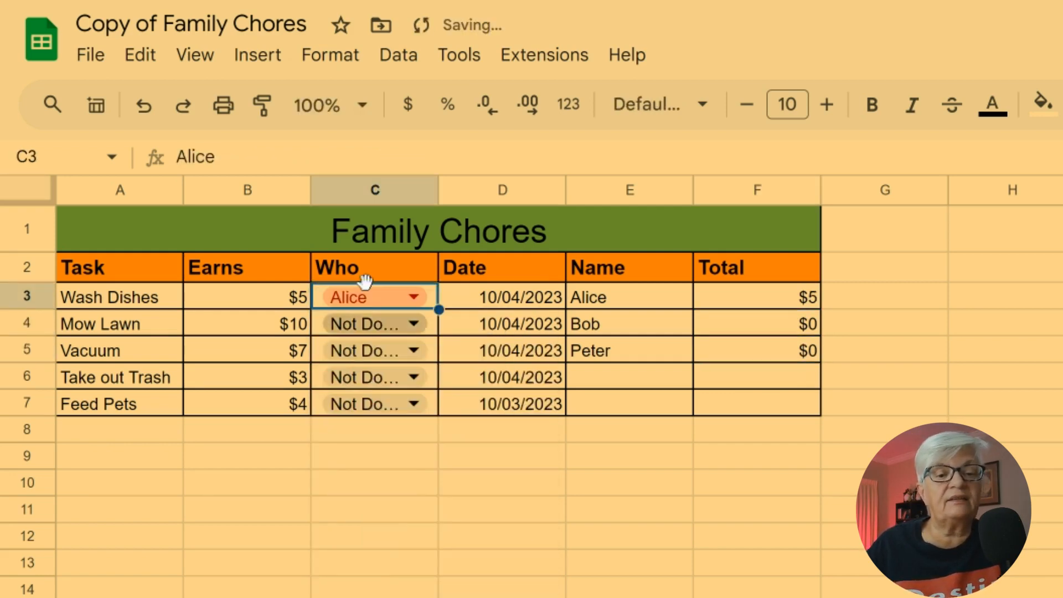
pyautogui.click(416, 379)
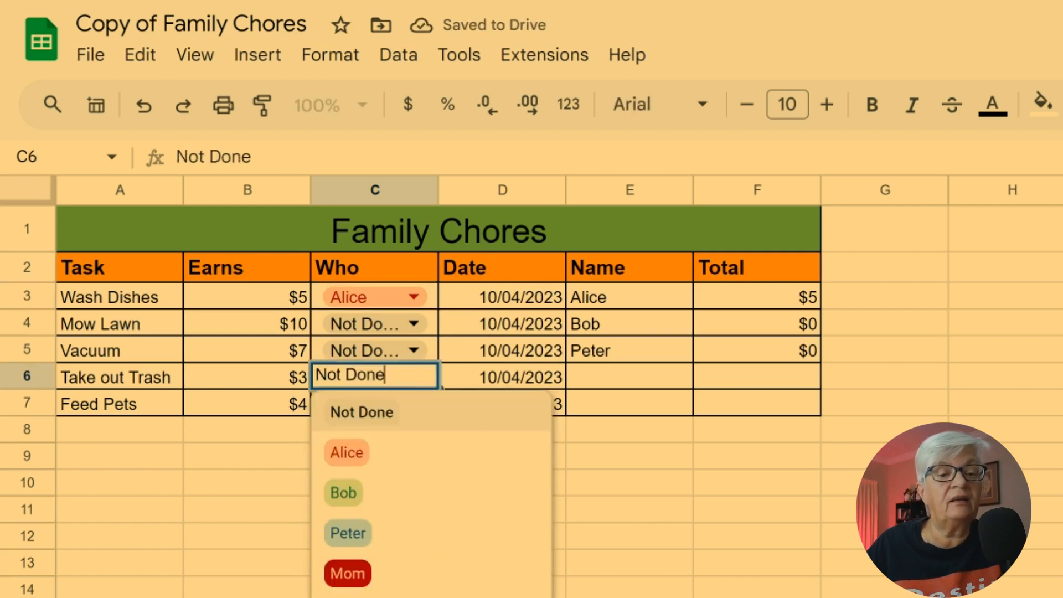
pyautogui.click(384, 454)
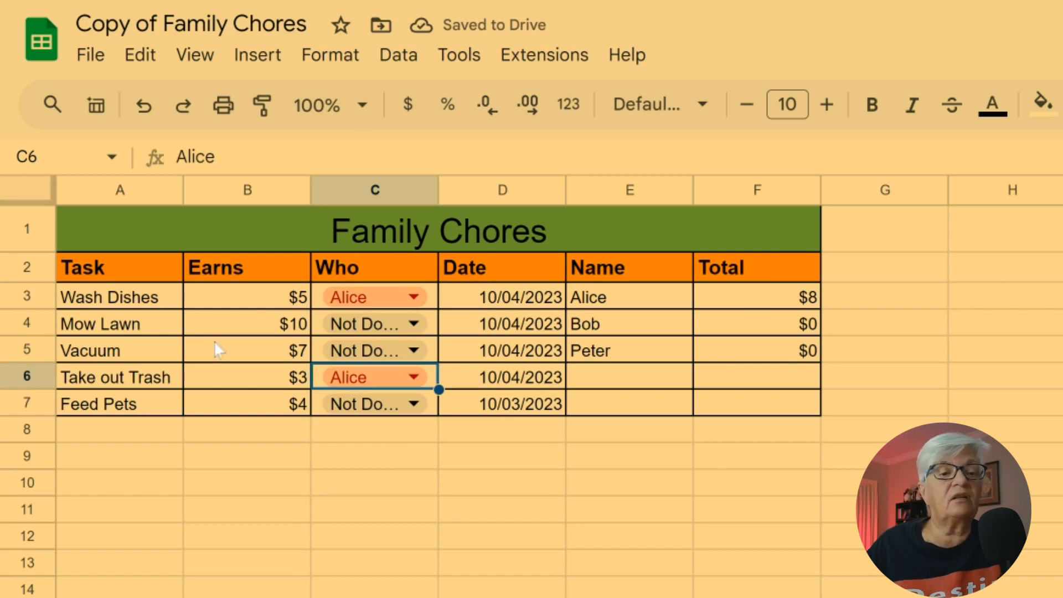
# - Assign Mow Lawn to the person named in E4, and Vacuum and Feed Pets to the person named in E5
pyautogui.click(387, 324)
pyautogui.click(368, 446)
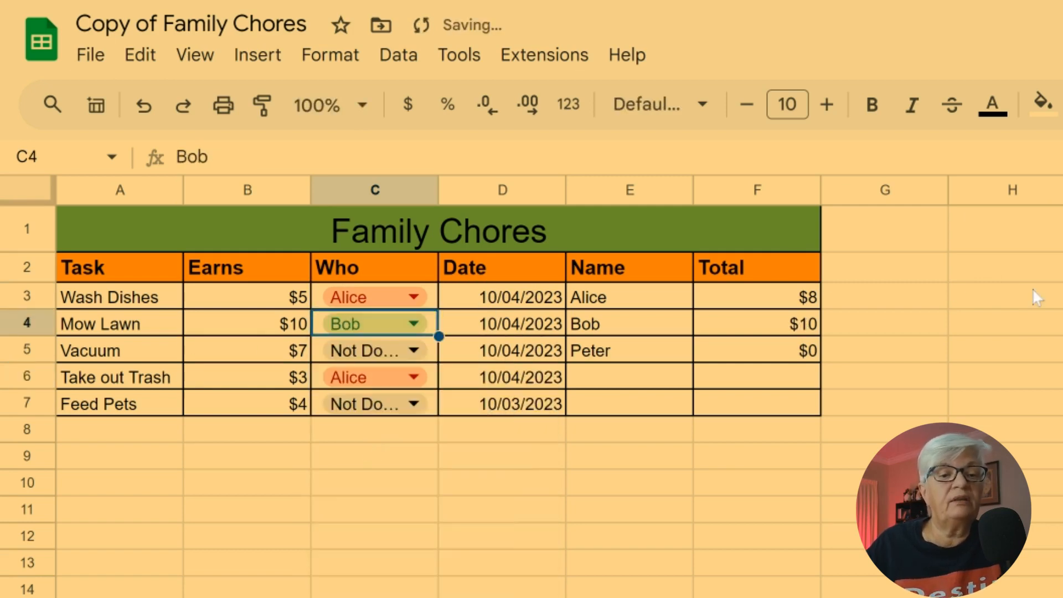
pyautogui.click(414, 351)
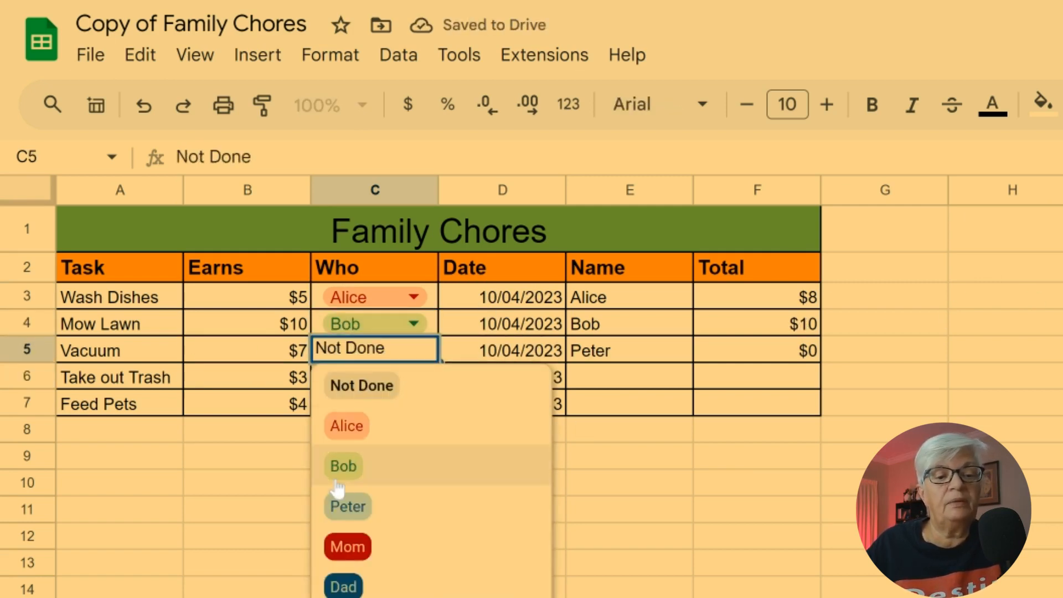
pyautogui.click(387, 512)
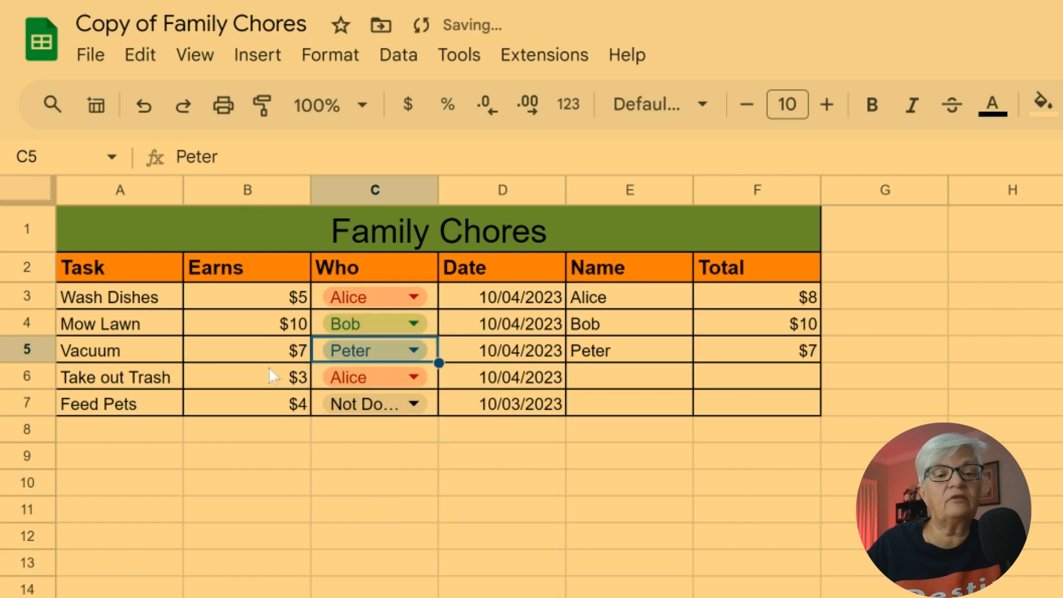
pyautogui.click(381, 412)
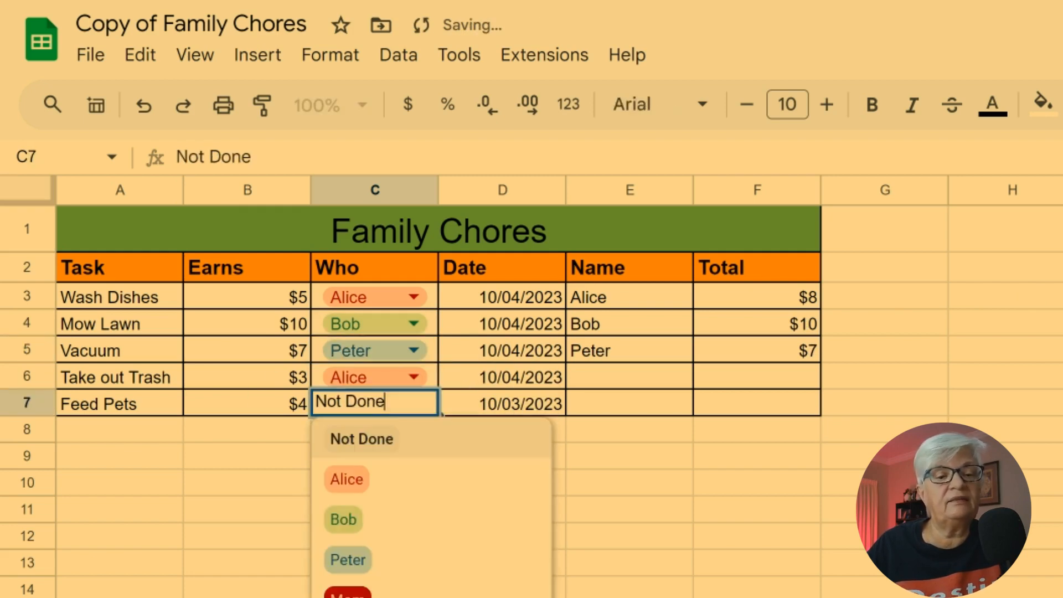
pyautogui.click(379, 569)
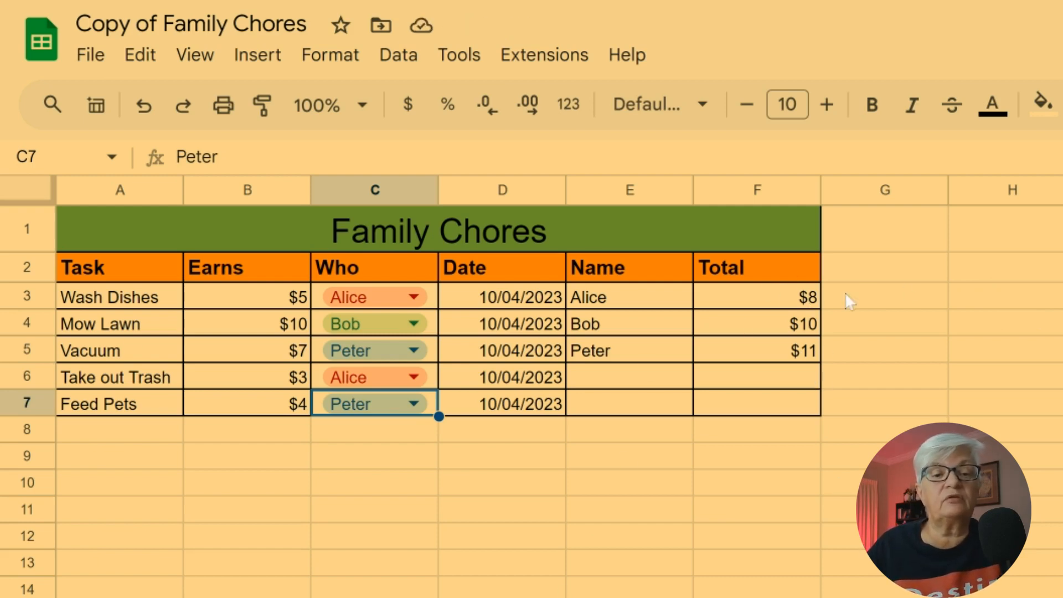
# - Fill name cell E3 with a light salmon color matching that person's Who option, and select E4
pyautogui.click(609, 302)
pyautogui.rightClick(621, 299)
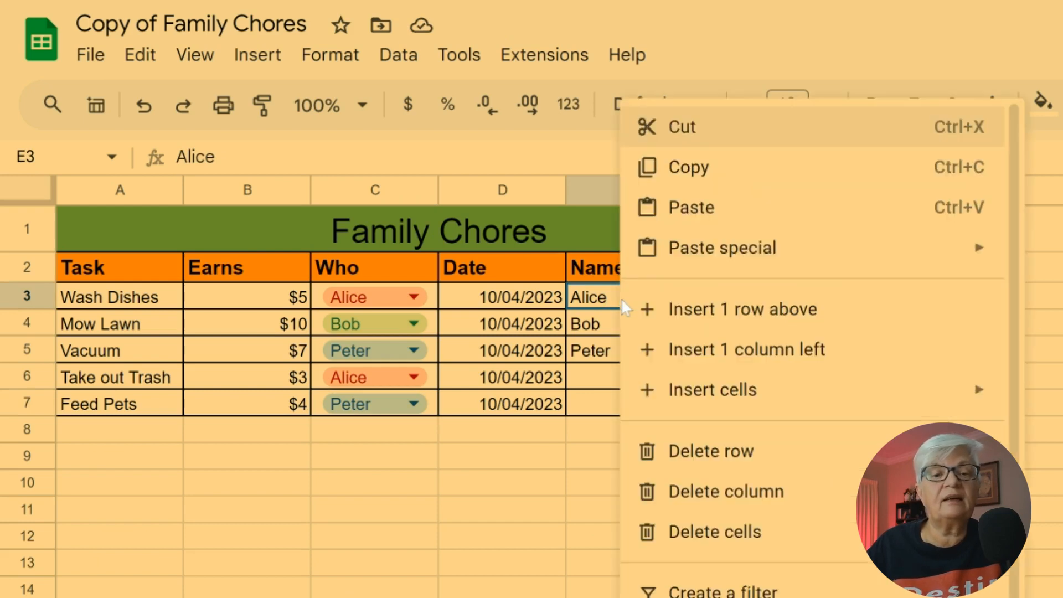
pyautogui.click(619, 301)
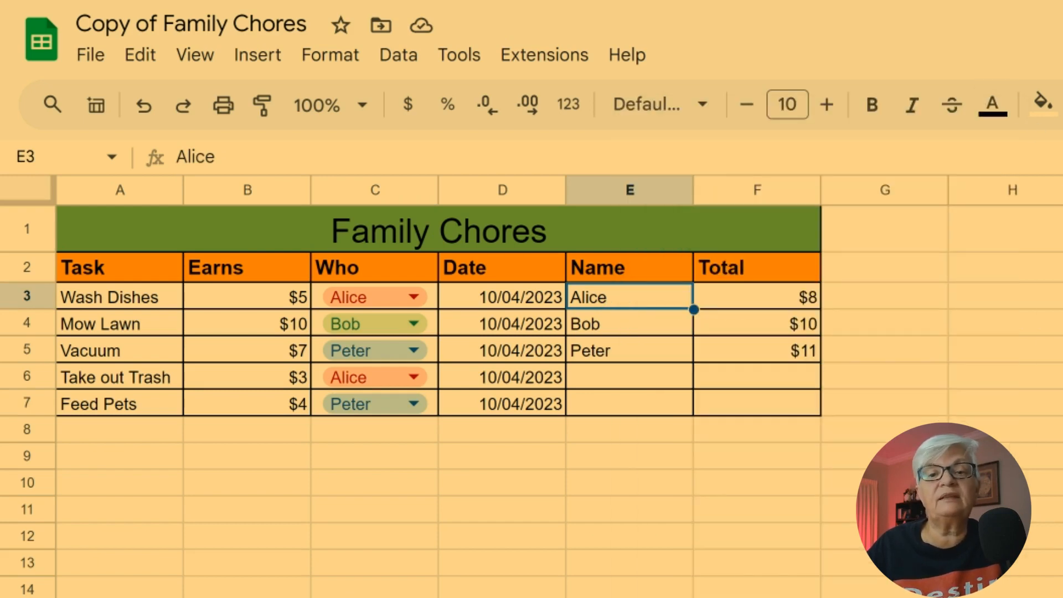
pyautogui.click(1042, 103)
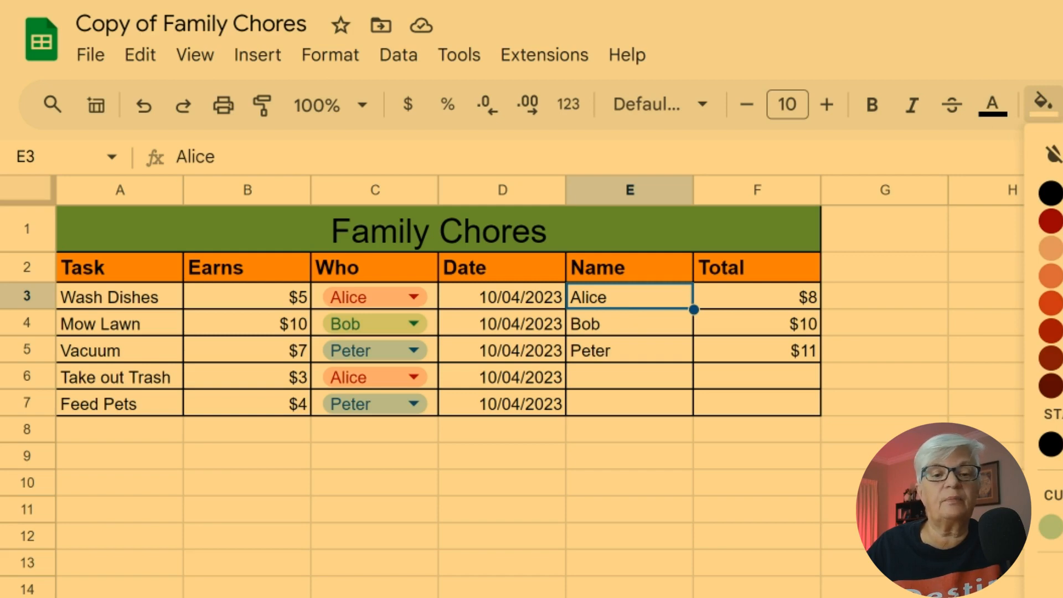
pyautogui.click(1050, 248)
pyautogui.click(662, 329)
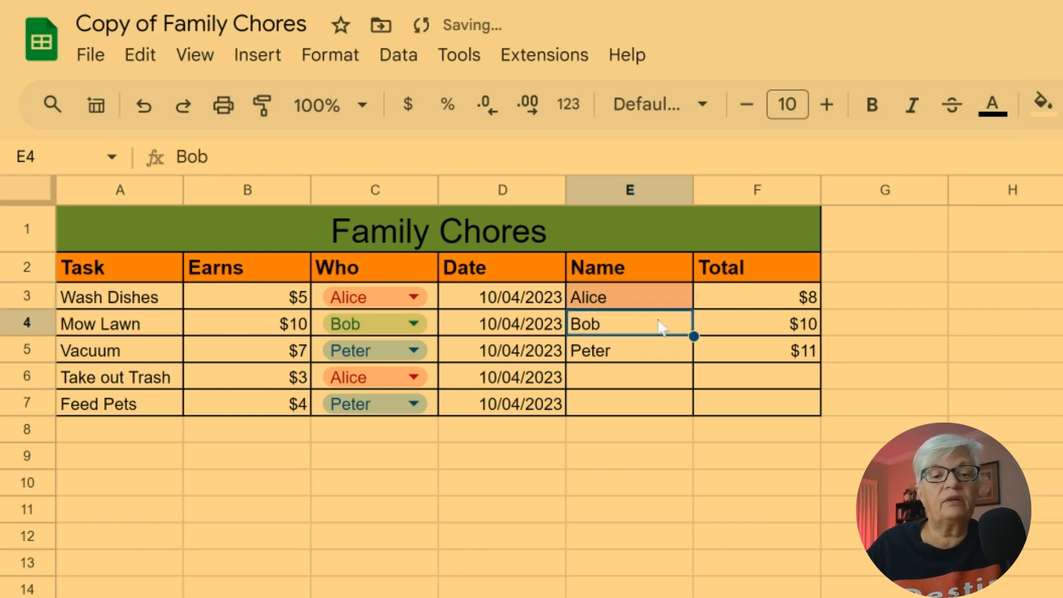
# - Fill name cell E4 with the custom green and E5 with the custom blue-gray, matching each person's Who option color
pyautogui.click(1042, 103)
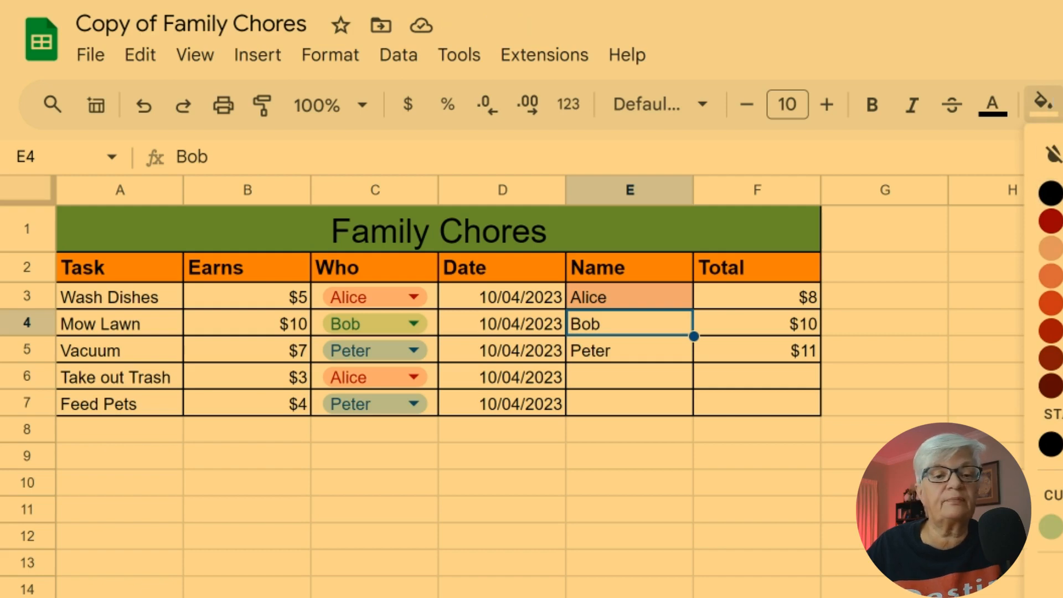
pyautogui.click(1050, 526)
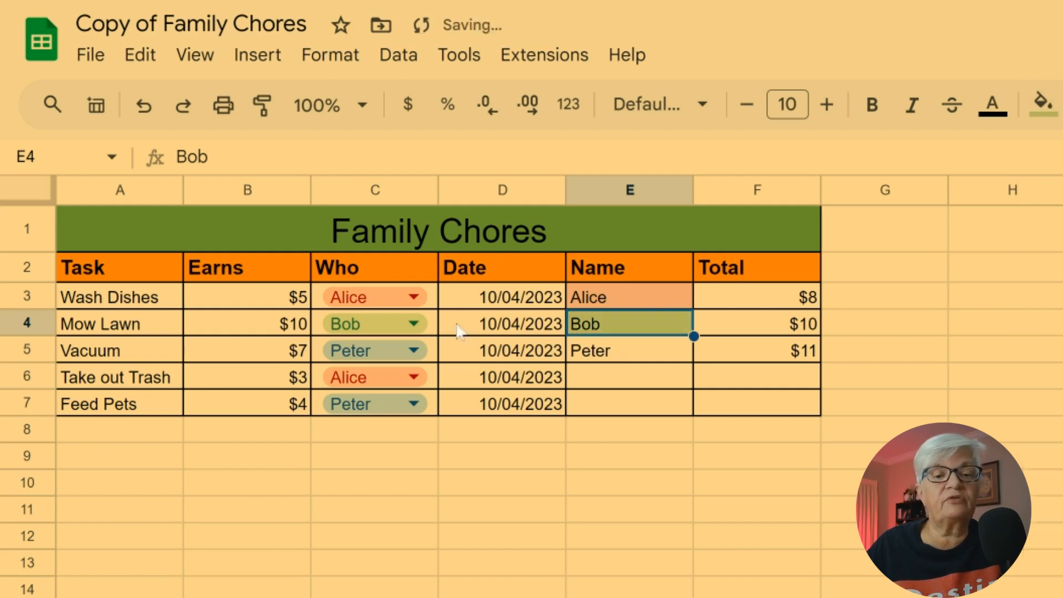
pyautogui.click(635, 358)
pyautogui.click(1042, 103)
pyautogui.click(1049, 523)
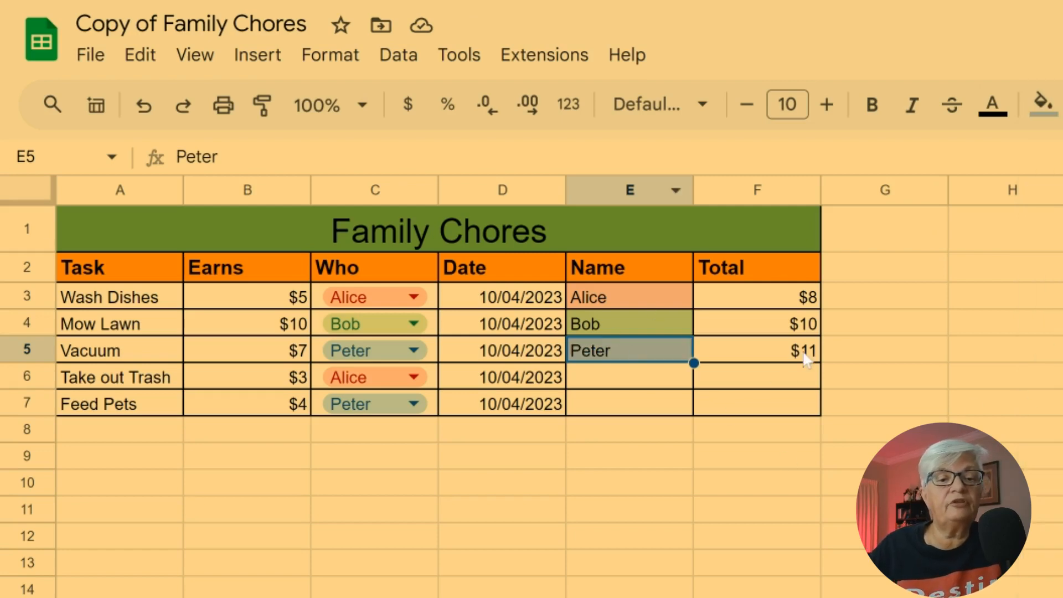
# - Review the SUMIF formulas in Total cells F4 and F3, along with the name in E3
pyautogui.click(727, 331)
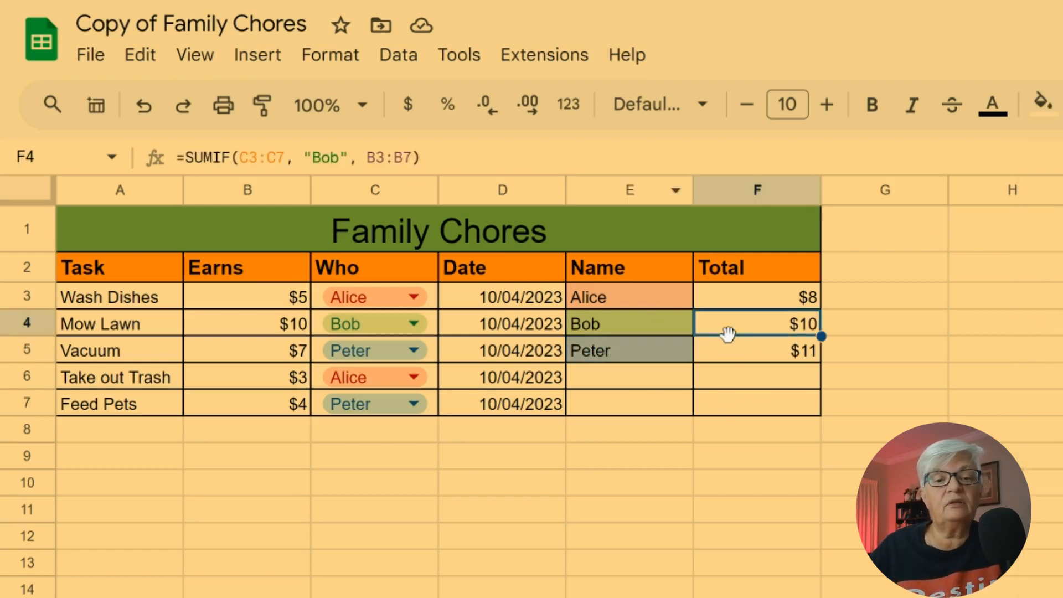
pyautogui.click(621, 297)
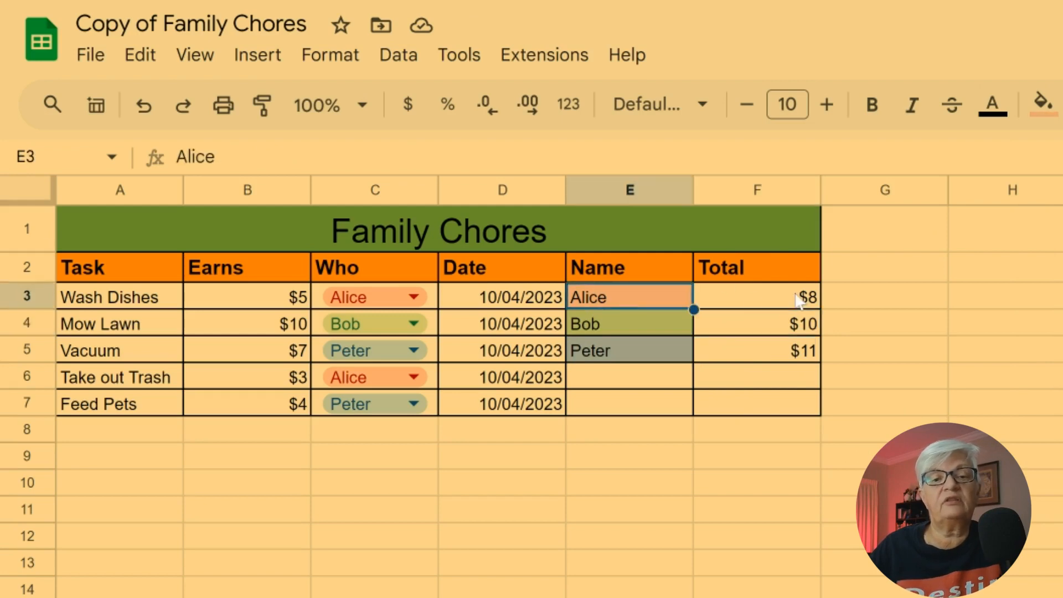
pyautogui.click(750, 304)
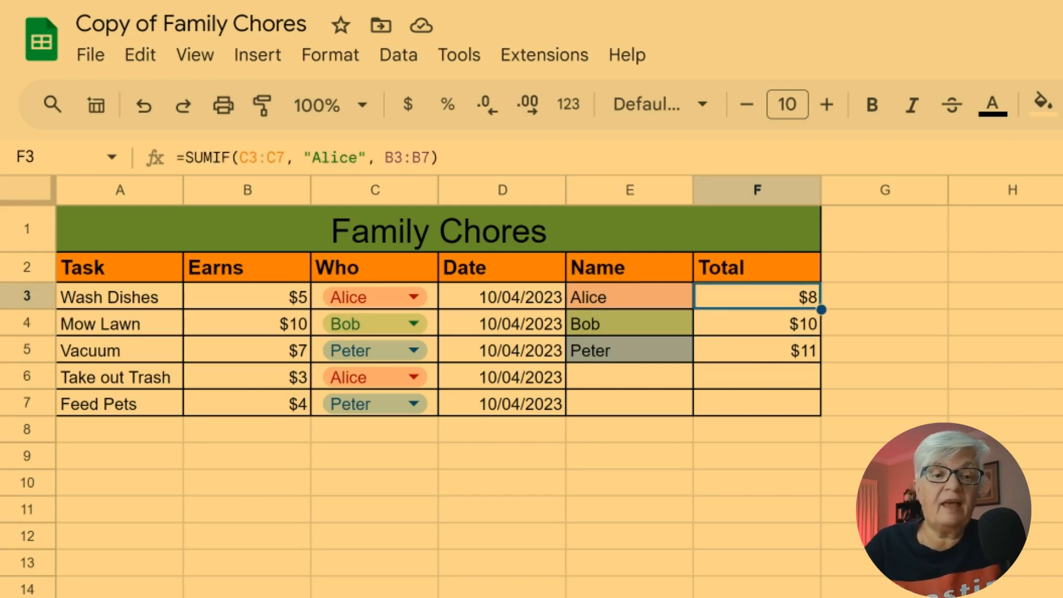